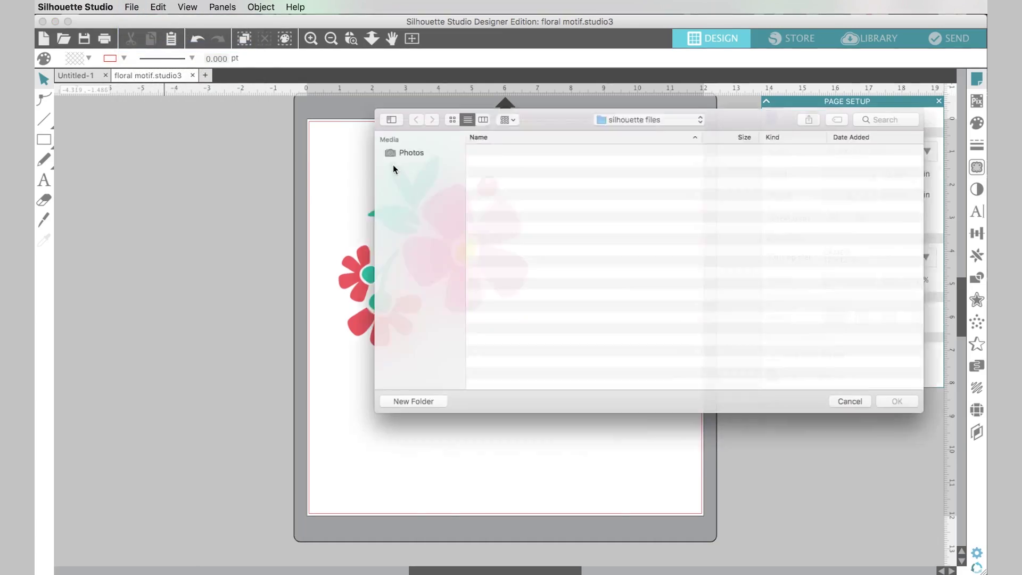
- Open the chosen image as a new document and pick a project colour for the swirl layer
{"action": "left_click", "coordinate": [923, 417]}
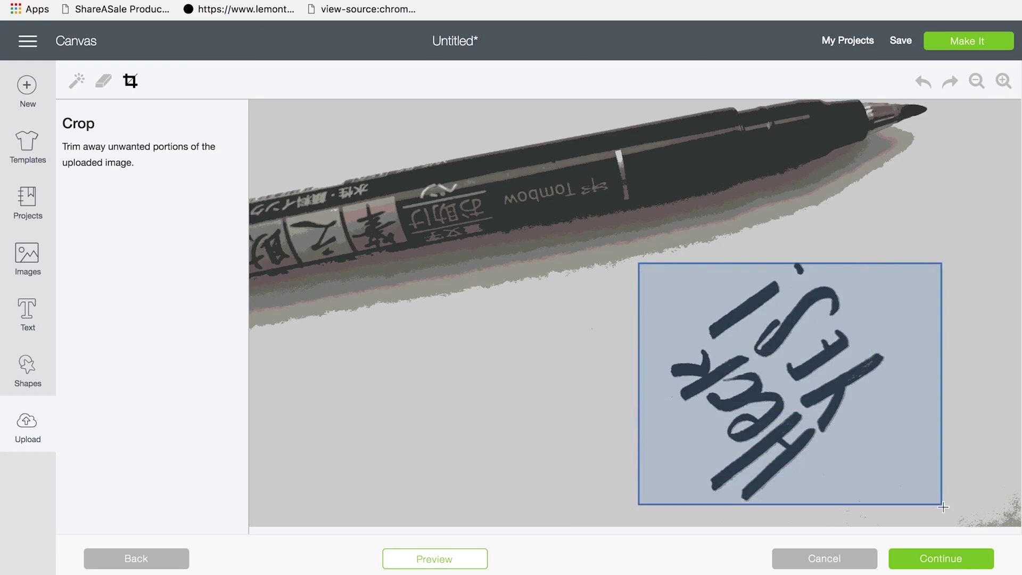
{"action": "scroll", "coordinate": [941, 509], "scroll_direction": "up", "scroll_amount": 3}
{"action": "scroll", "coordinate": [766, 410], "scroll_direction": "down", "scroll_amount": 3}
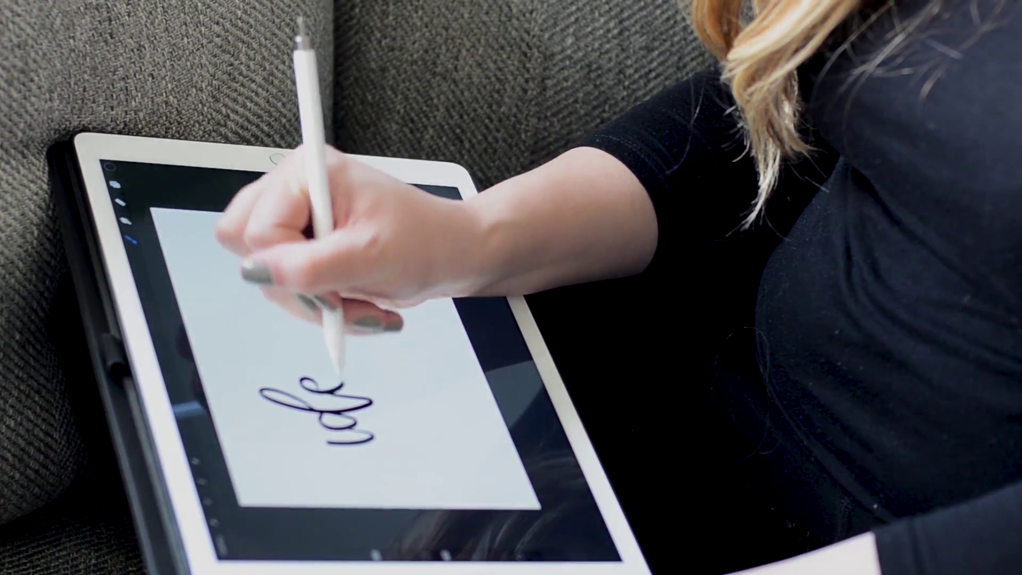
{"action": "left_click", "coordinate": [901, 222]}
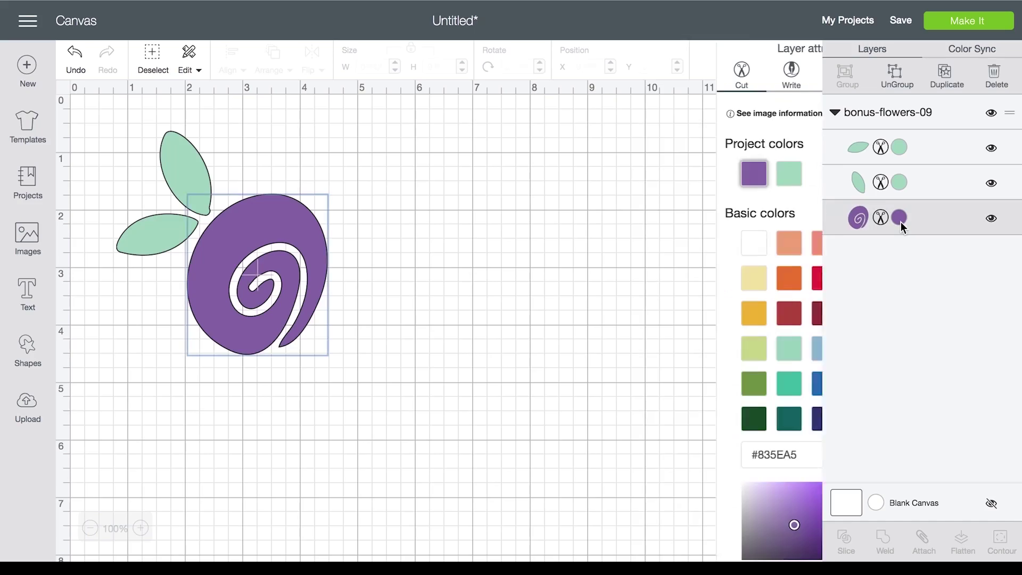
{"action": "left_click", "coordinate": [711, 183]}
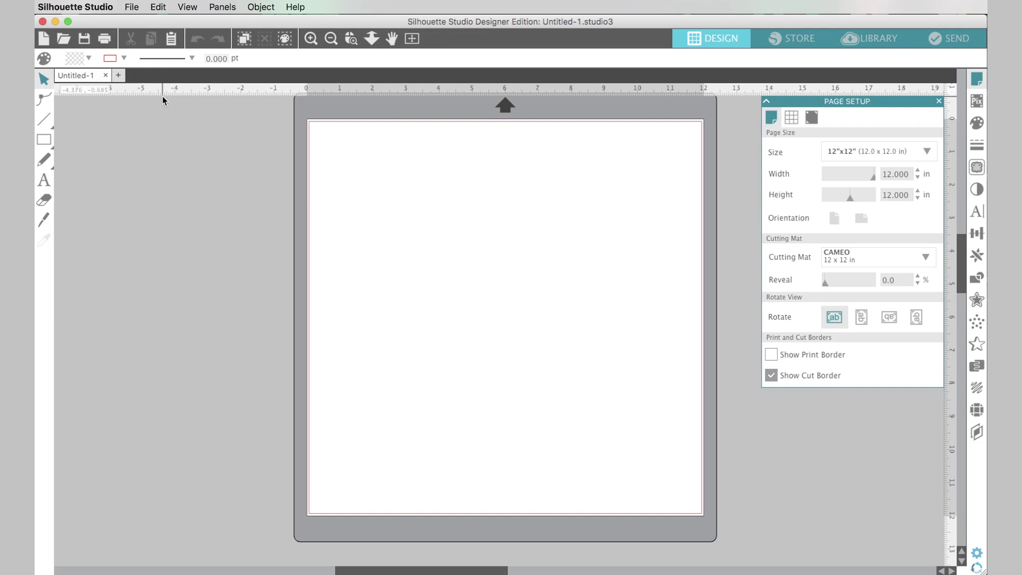
- Open floral motif.jpg from the silhouette files folder as a new document
{"action": "left_click", "coordinate": [133, 8]}
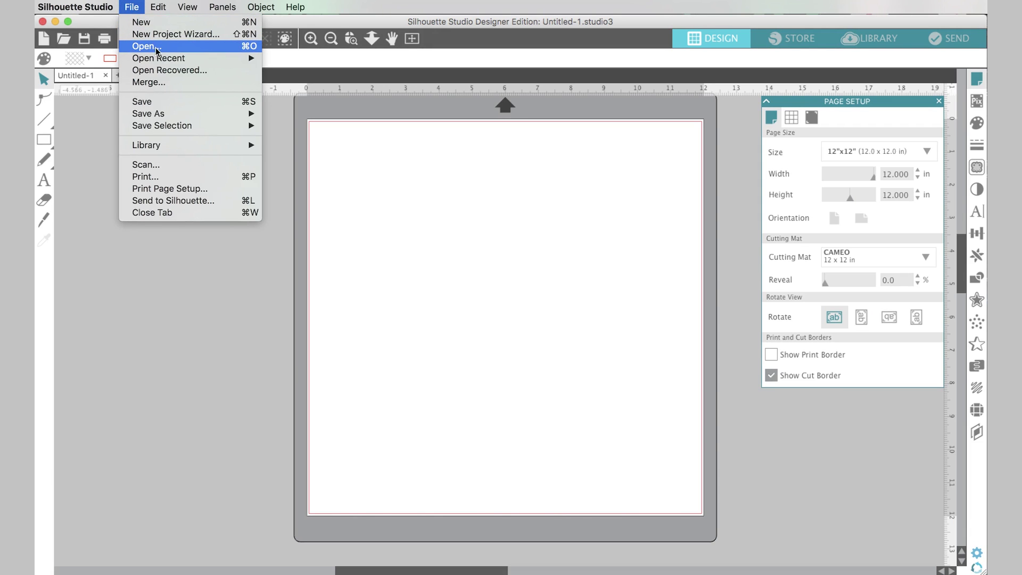
{"action": "left_click", "coordinate": [157, 50]}
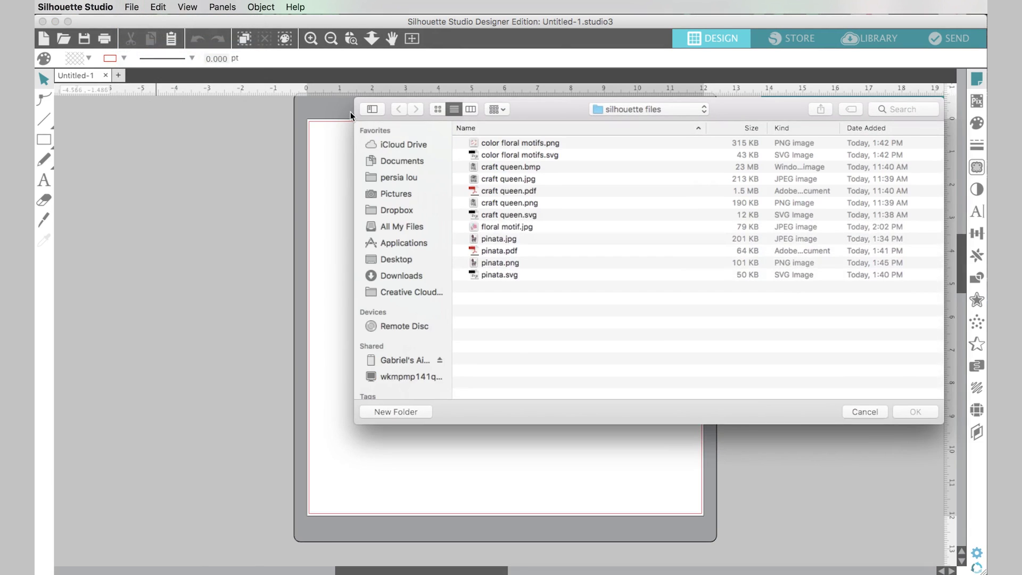
{"action": "left_click", "coordinate": [867, 414]}
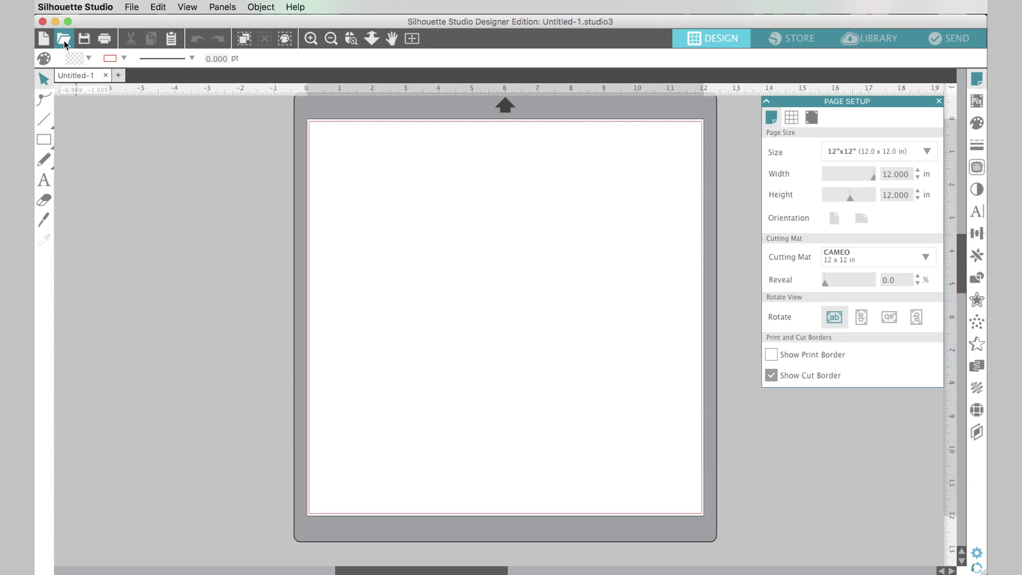
{"action": "left_click", "coordinate": [64, 42]}
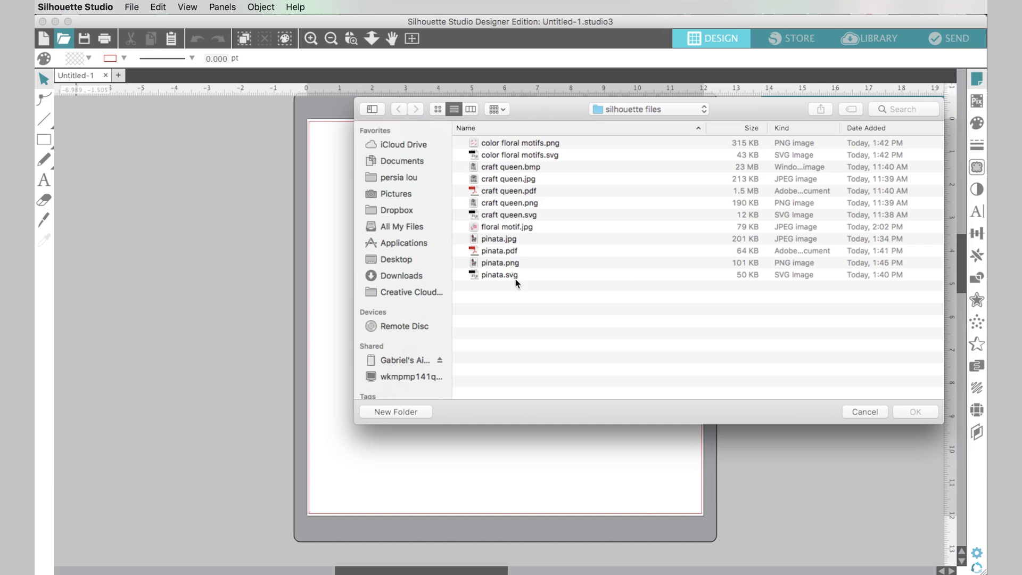
{"action": "left_click", "coordinate": [502, 227]}
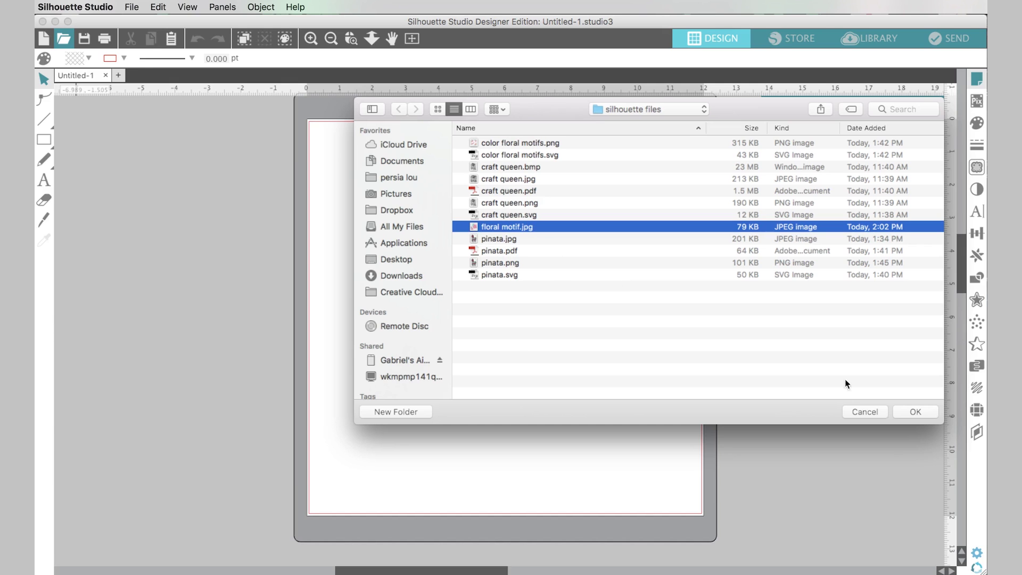
{"action": "left_click", "coordinate": [918, 413]}
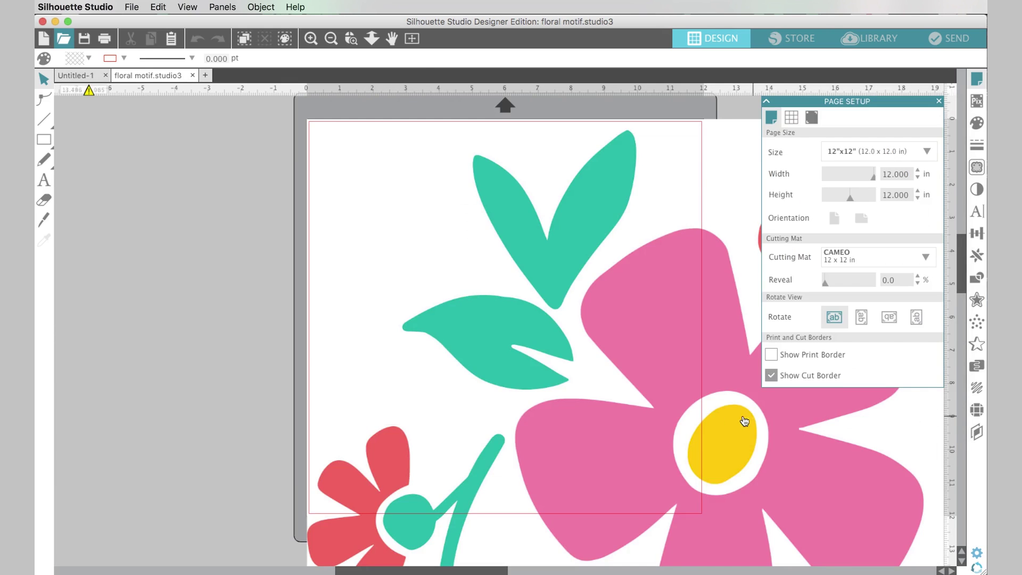
- Resize the floral design to 5.950 x 6.061 in and place it at the page's top-left
{"action": "left_click_drag", "start_coordinate": [630, 326], "coordinate": [459, 294]}
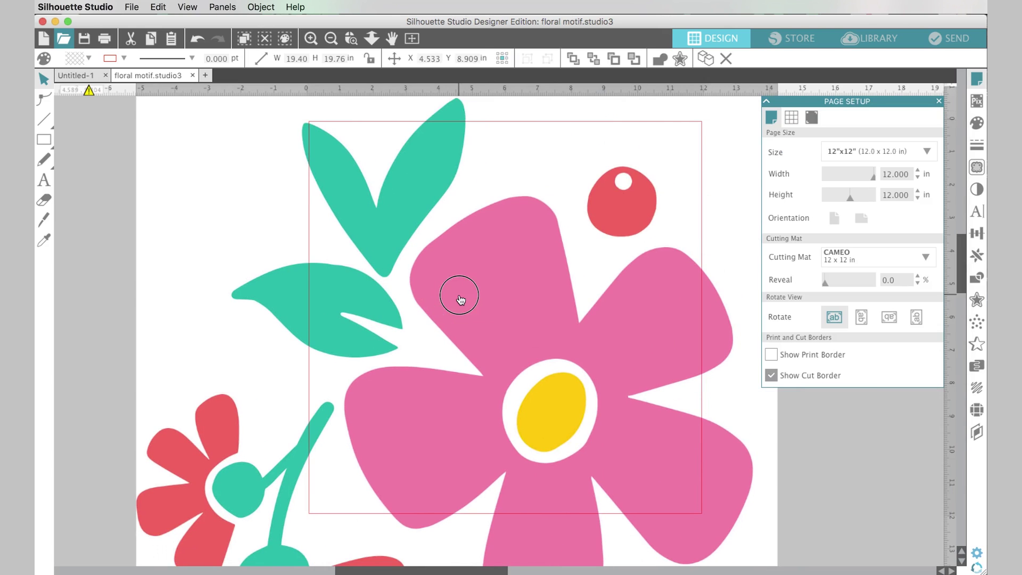
{"action": "left_click", "coordinate": [330, 39]}
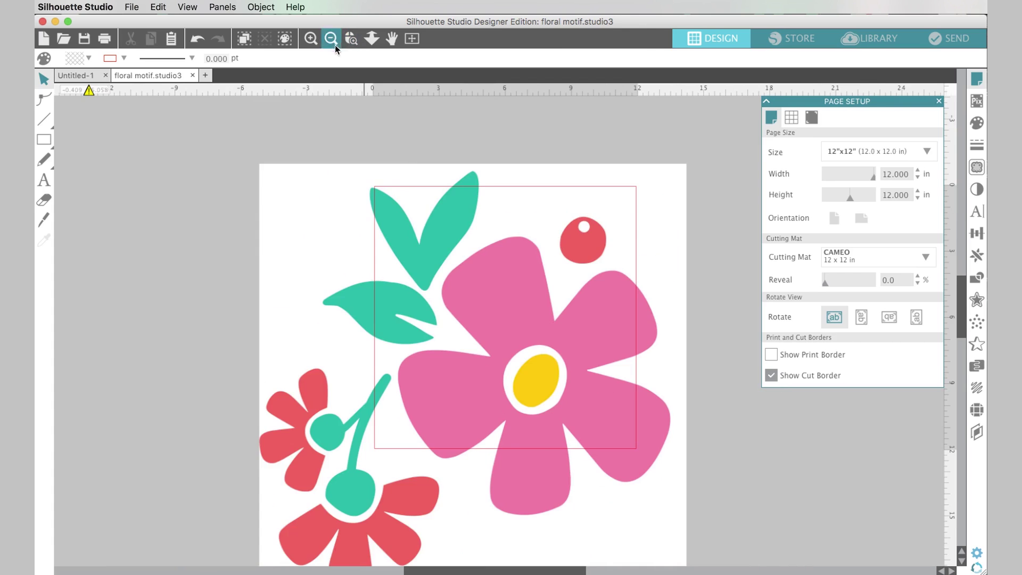
{"action": "left_click", "coordinate": [333, 41]}
{"action": "left_click_drag", "start_coordinate": [325, 211], "coordinate": [566, 368]}
{"action": "left_click_drag", "start_coordinate": [570, 457], "coordinate": [482, 291]}
{"action": "left_click_drag", "start_coordinate": [531, 345], "coordinate": [523, 337]}
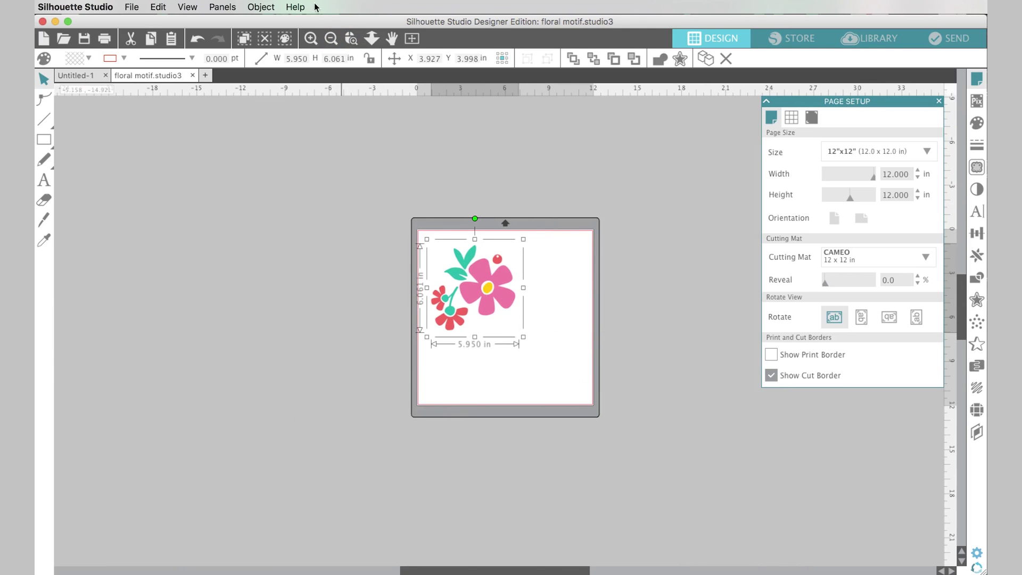
{"action": "left_click", "coordinate": [311, 39]}
{"action": "left_click", "coordinate": [311, 38]}
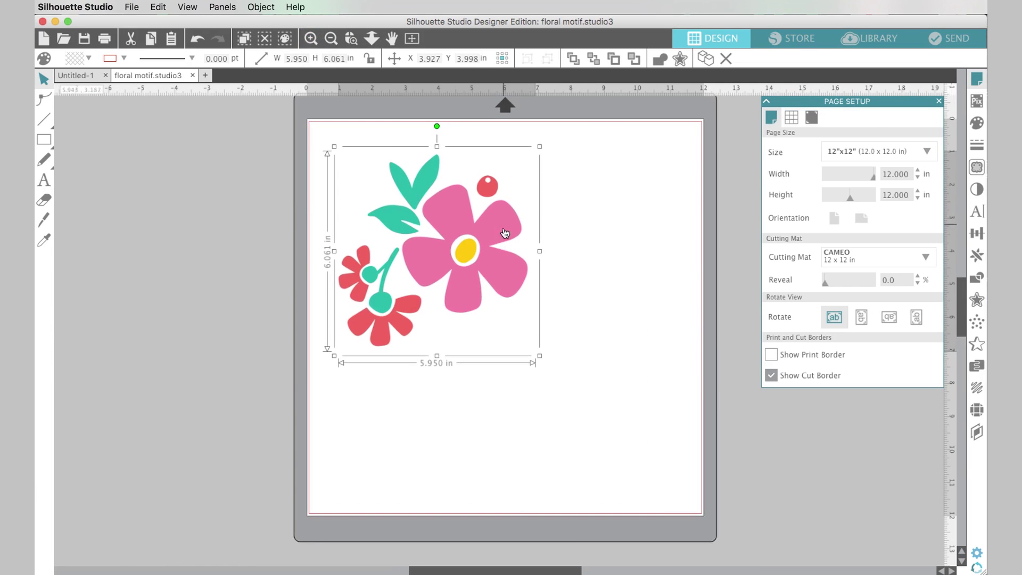
{"action": "left_click", "coordinate": [605, 240]}
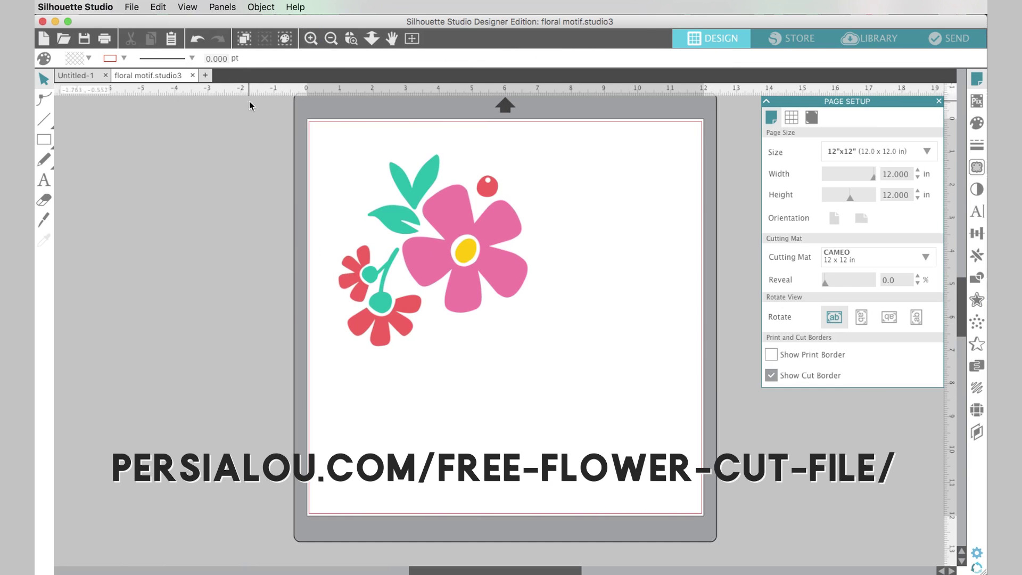
{"action": "left_click", "coordinate": [139, 7]}
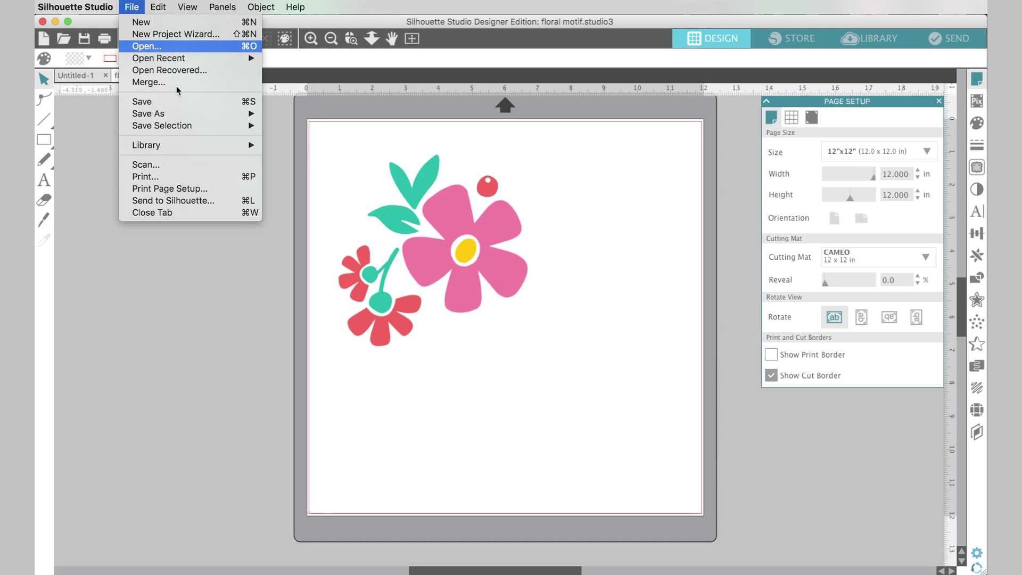
- Open pinata.png as a new document and shift the pinata down and right
{"action": "left_click", "coordinate": [143, 47]}
{"action": "left_click", "coordinate": [495, 263]}
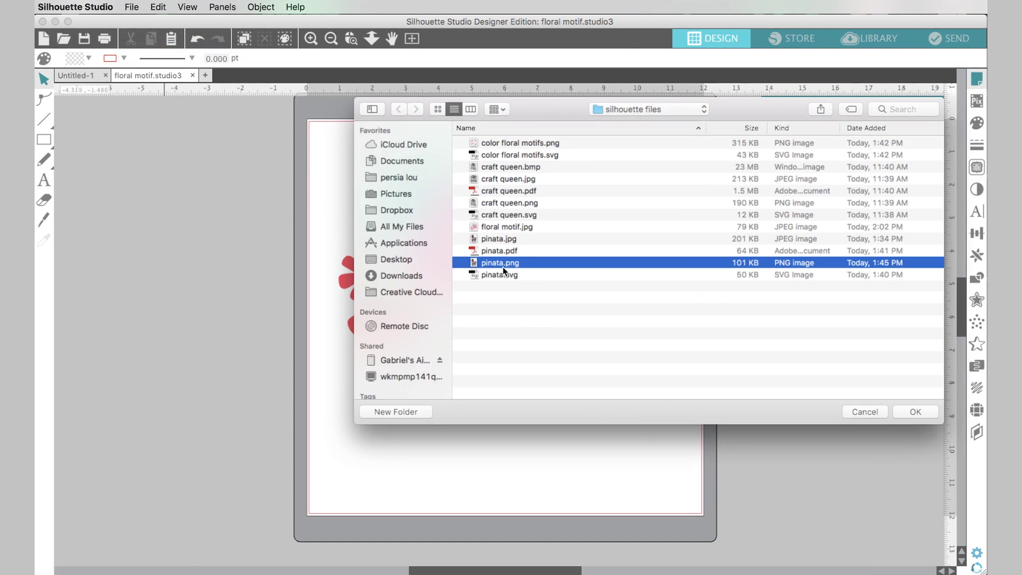
{"action": "left_click", "coordinate": [916, 412]}
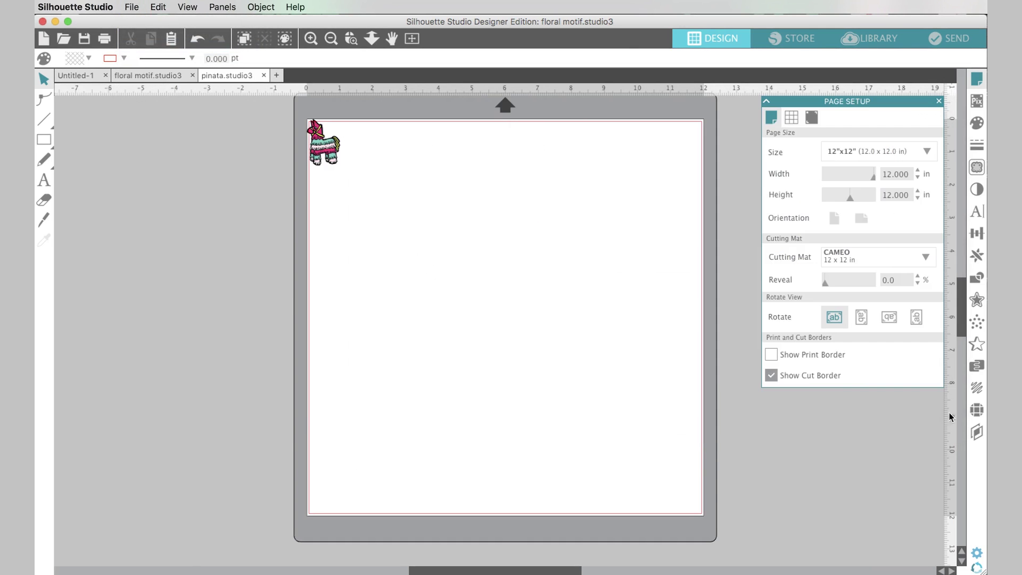
{"action": "left_click_drag", "start_coordinate": [331, 158], "coordinate": [360, 181]}
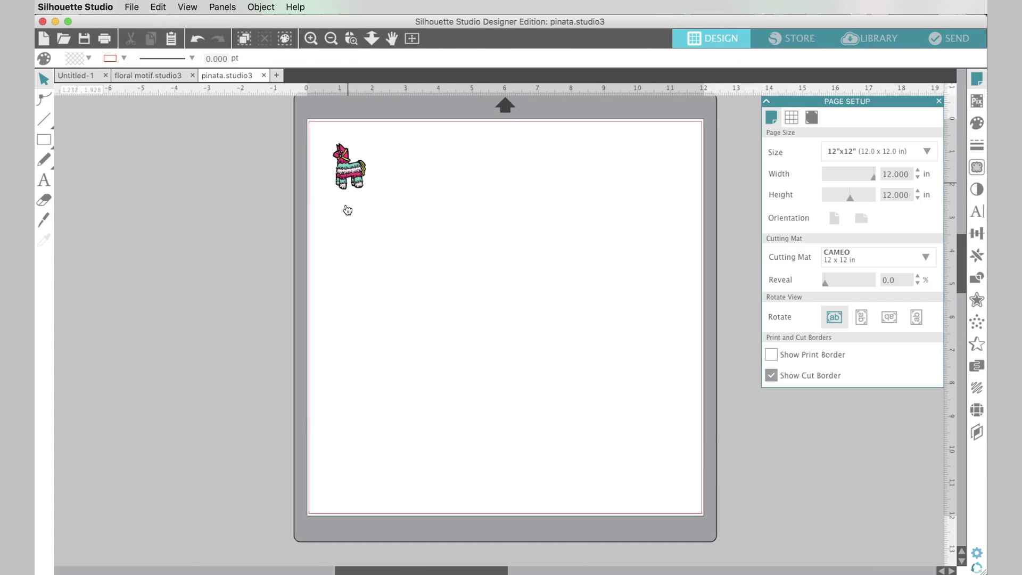
- Switch between the pinata and floral motif documents, ending on floral motif
{"action": "key", "text": "ctrl+Tab"}
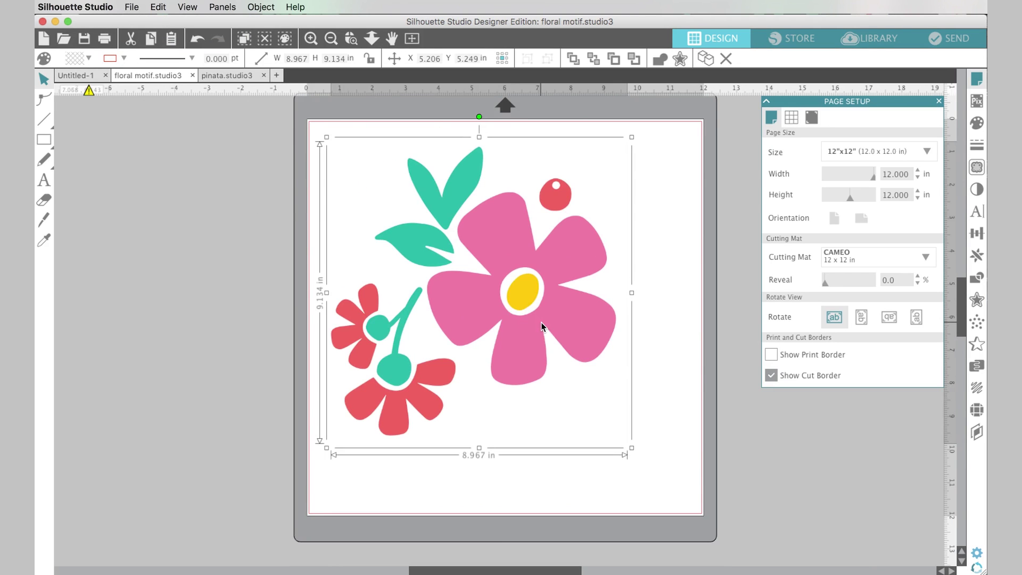
{"action": "left_click", "coordinate": [217, 74]}
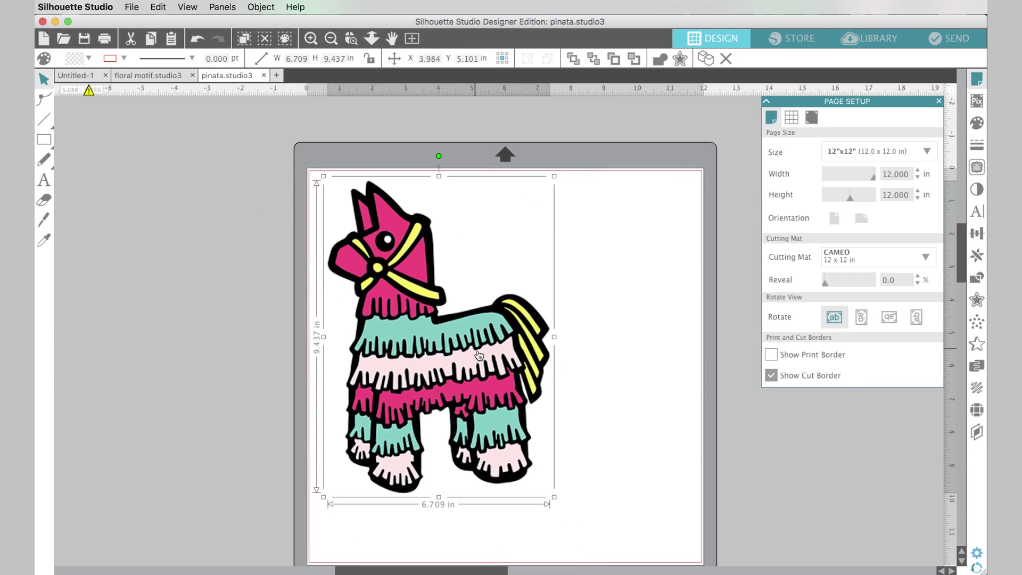
{"action": "left_click", "coordinate": [579, 326]}
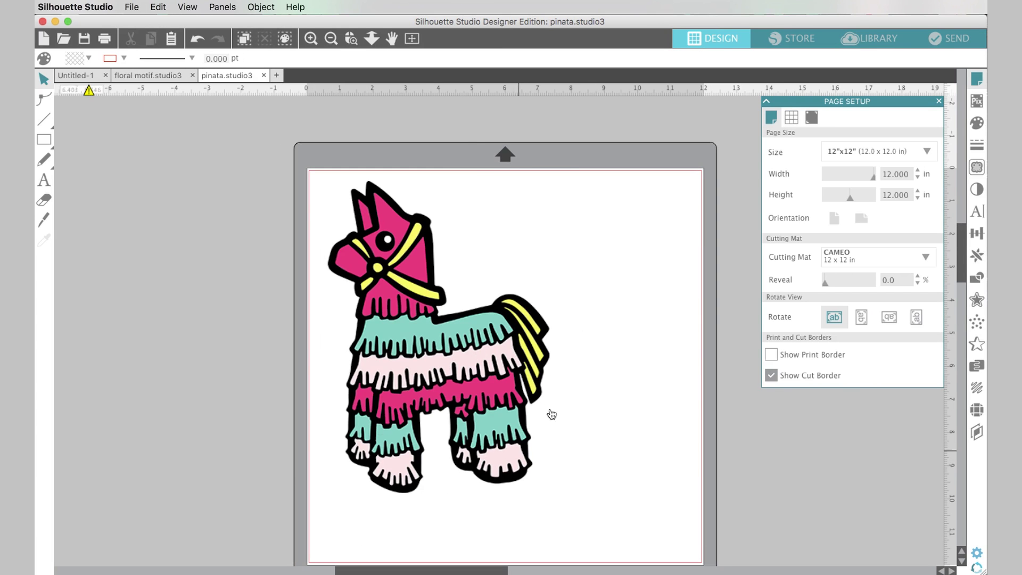
{"action": "left_click", "coordinate": [168, 75]}
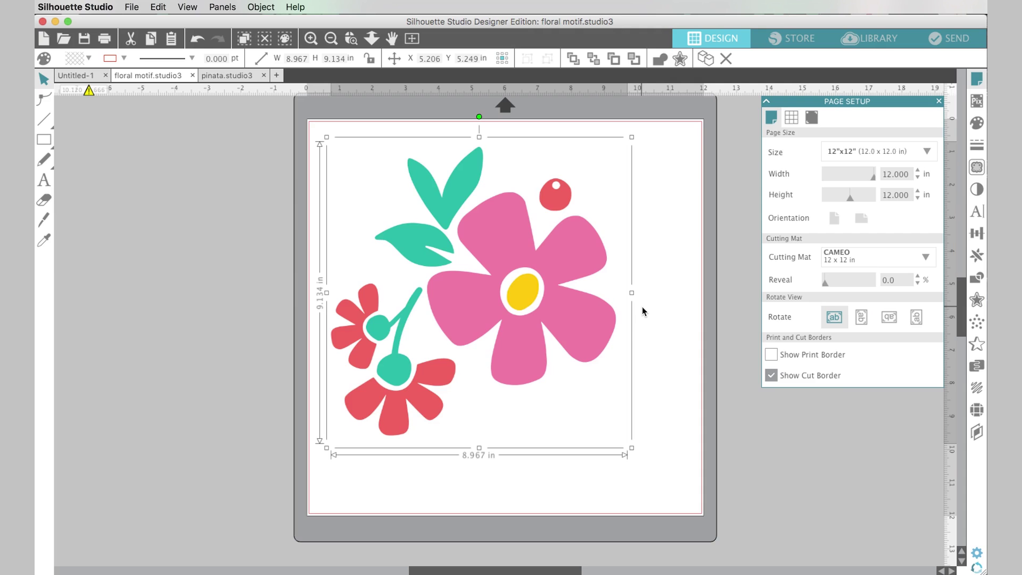
- Select and then deselect the whole flower group on the mat
{"action": "left_click", "coordinate": [679, 314]}
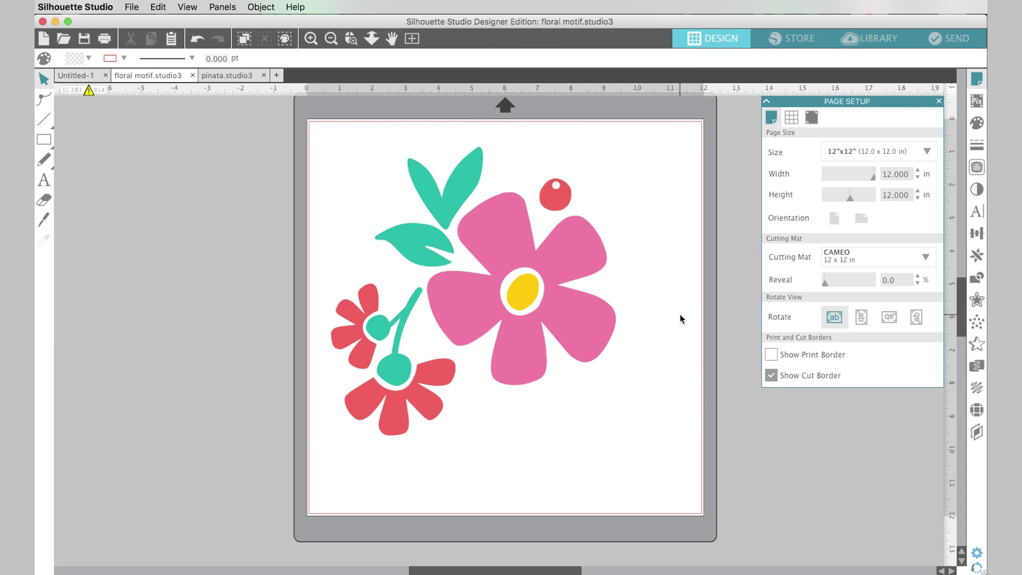
{"action": "left_click", "coordinate": [578, 347]}
{"action": "left_click", "coordinate": [639, 459]}
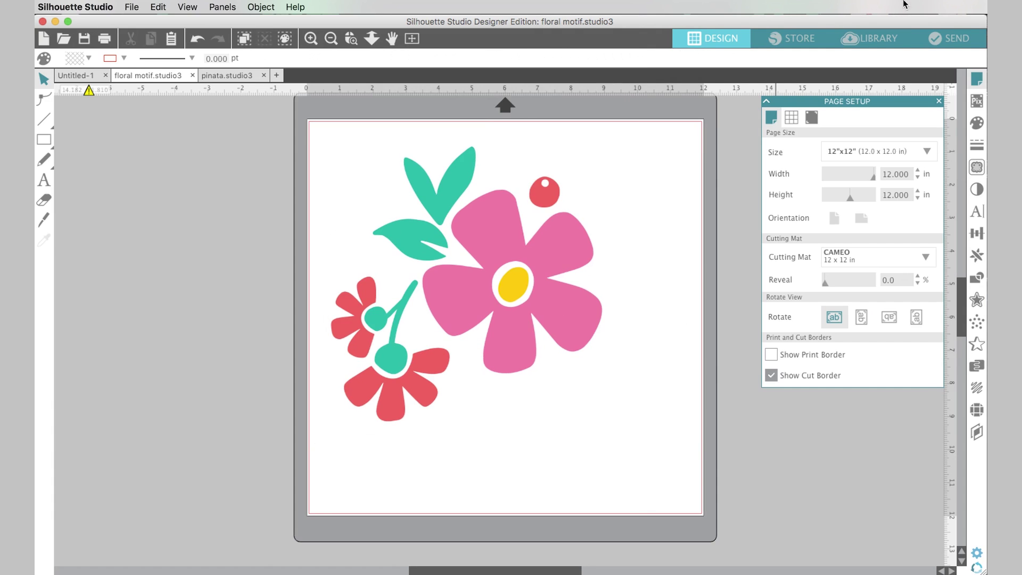
- Try the Cut and Cut Edge actions in the Send panel, then turn cutting off and return to Design
{"action": "left_click", "coordinate": [953, 40]}
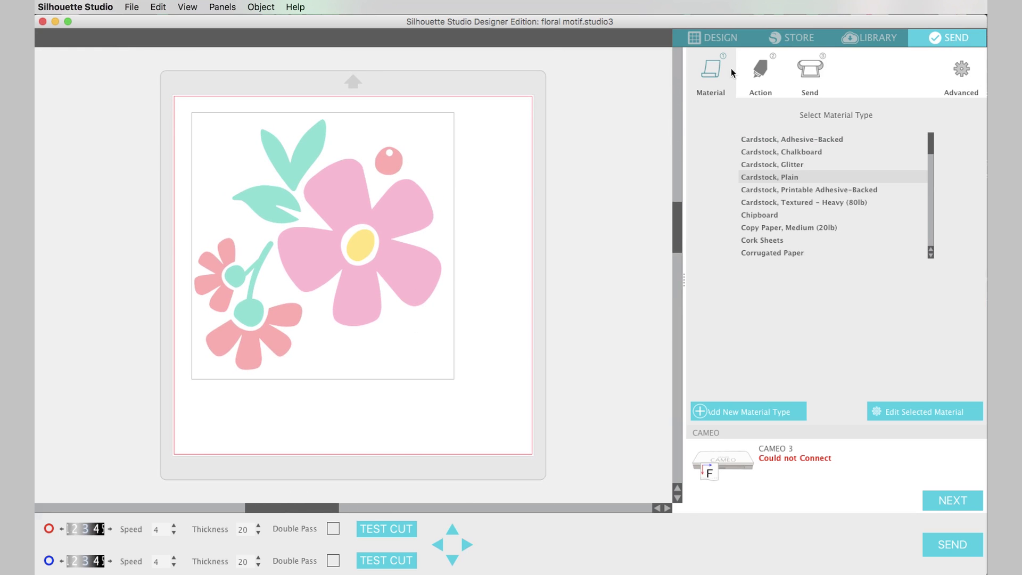
{"action": "left_click", "coordinate": [760, 72]}
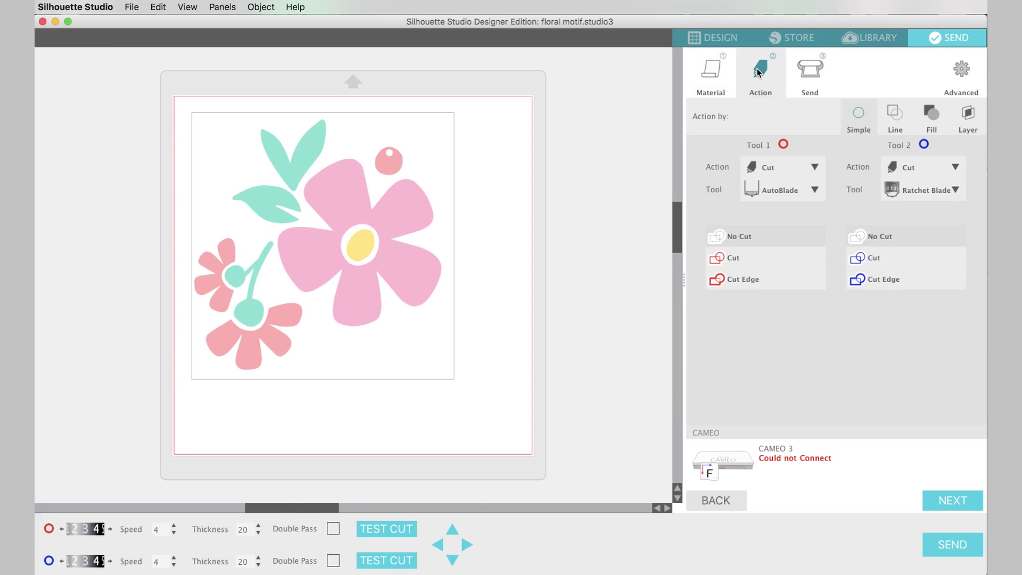
{"action": "left_click", "coordinate": [724, 256]}
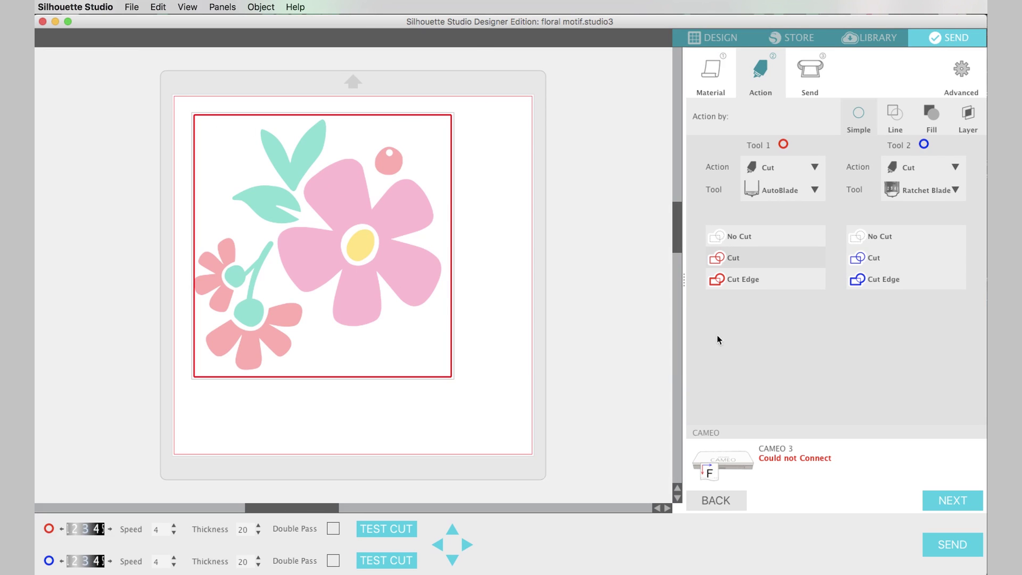
{"action": "left_click", "coordinate": [726, 280]}
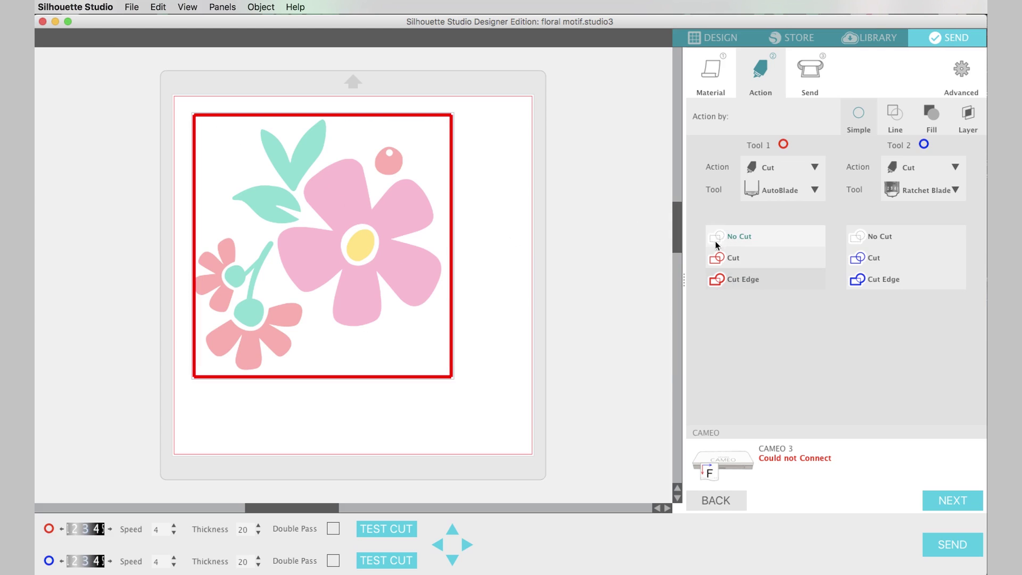
{"action": "left_click", "coordinate": [738, 236]}
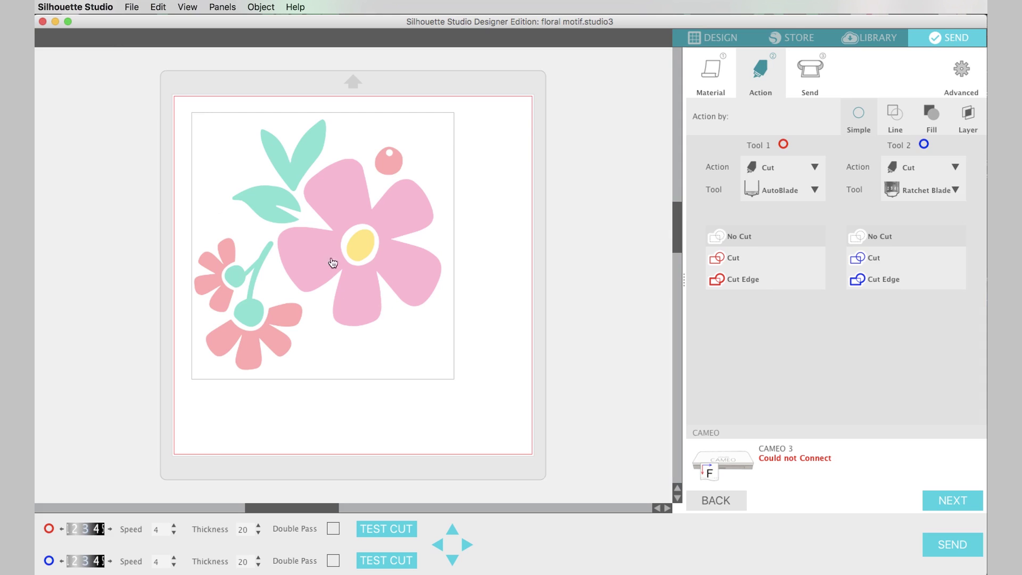
{"action": "left_click", "coordinate": [708, 37]}
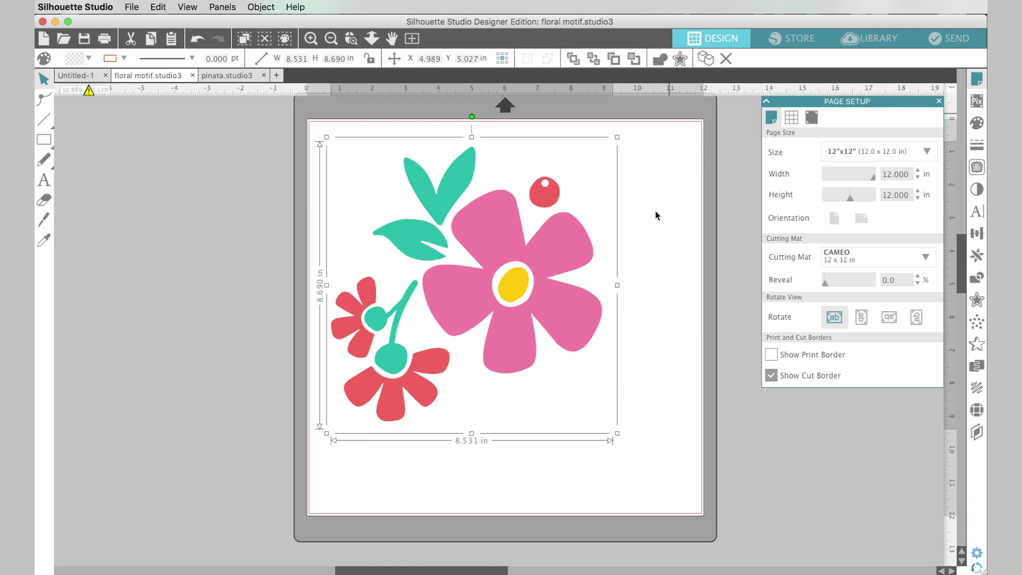
- Mark the whole floral image as the trace area at about 81% threshold and trace it
{"action": "left_click", "coordinate": [978, 169]}
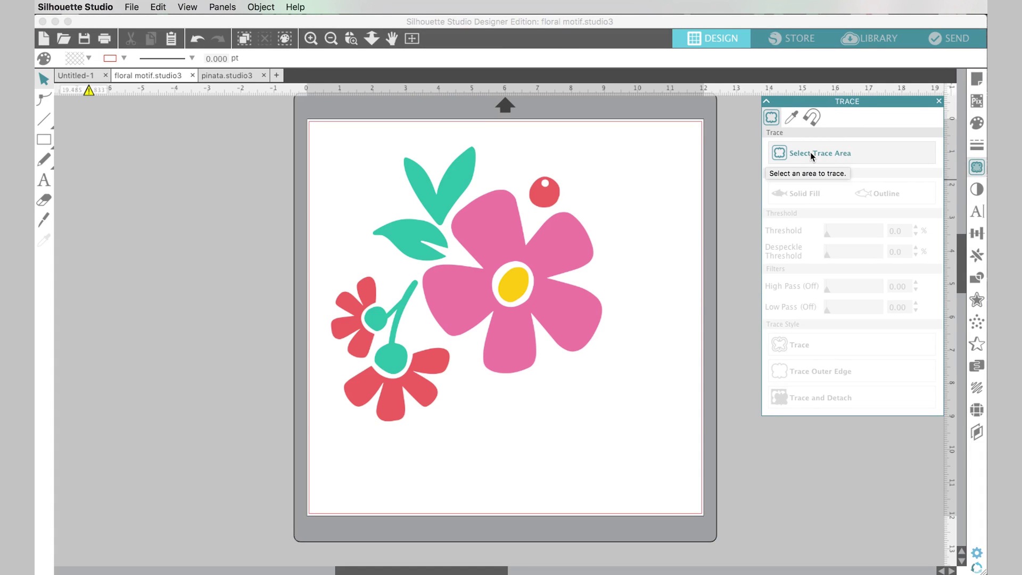
{"action": "left_click", "coordinate": [843, 154]}
{"action": "mouse_move", "coordinate": [326, 142]}
{"action": "left_mouse_down"}
{"action": "mouse_move", "coordinate": [550, 418]}
{"action": "mouse_move", "coordinate": [626, 432]}
{"action": "left_mouse_up"}
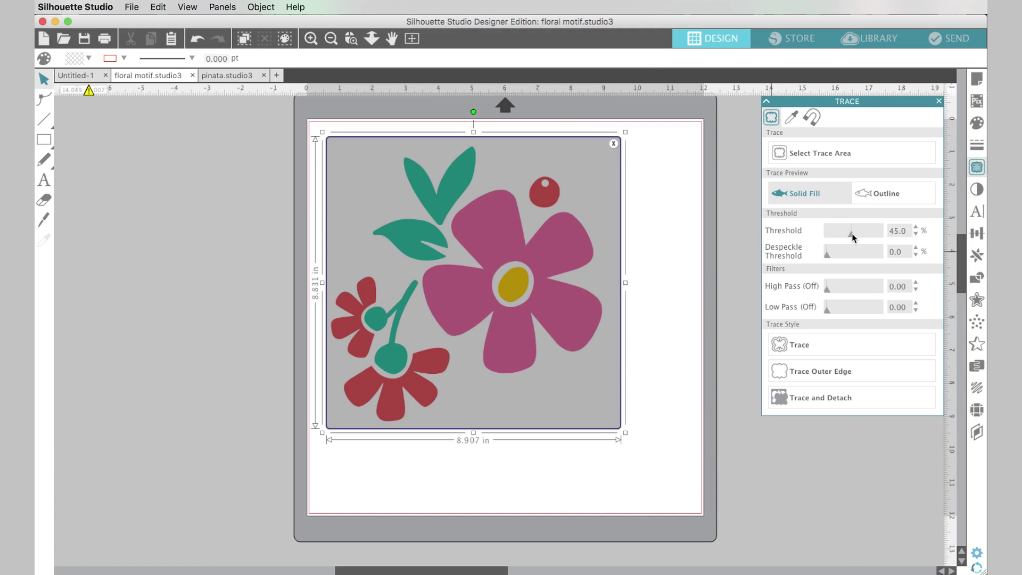
{"action": "left_click_drag", "start_coordinate": [852, 234], "coordinate": [872, 230]}
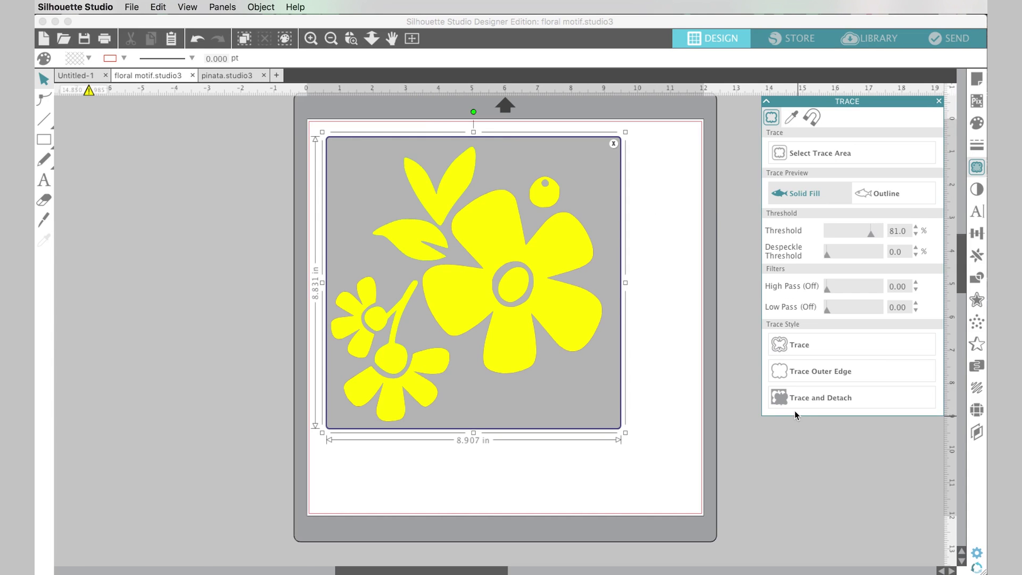
{"action": "left_click", "coordinate": [802, 343]}
- Trace the floral image's outer edges, inspect the cut lines, and delete the colour picture
{"action": "mouse_move", "coordinate": [658, 319]}
{"action": "left_mouse_down"}
{"action": "mouse_move", "coordinate": [869, 292]}
{"action": "mouse_move", "coordinate": [771, 481]}
{"action": "mouse_move", "coordinate": [603, 503]}
{"action": "mouse_move", "coordinate": [634, 495]}
{"action": "mouse_move", "coordinate": [710, 297]}
{"action": "left_mouse_up"}
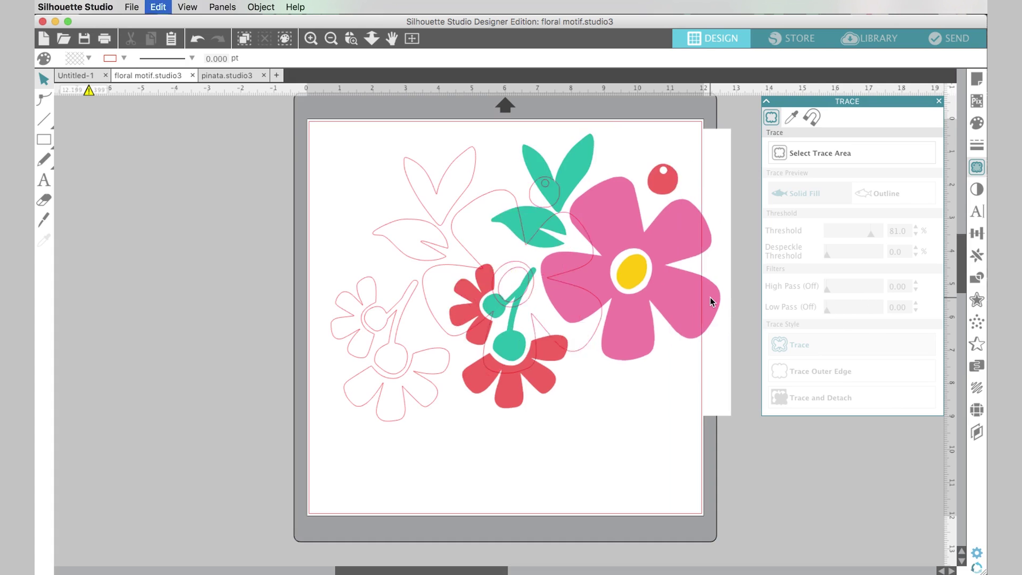
{"action": "key", "text": "super+z"}
{"action": "key", "text": "super+z"}
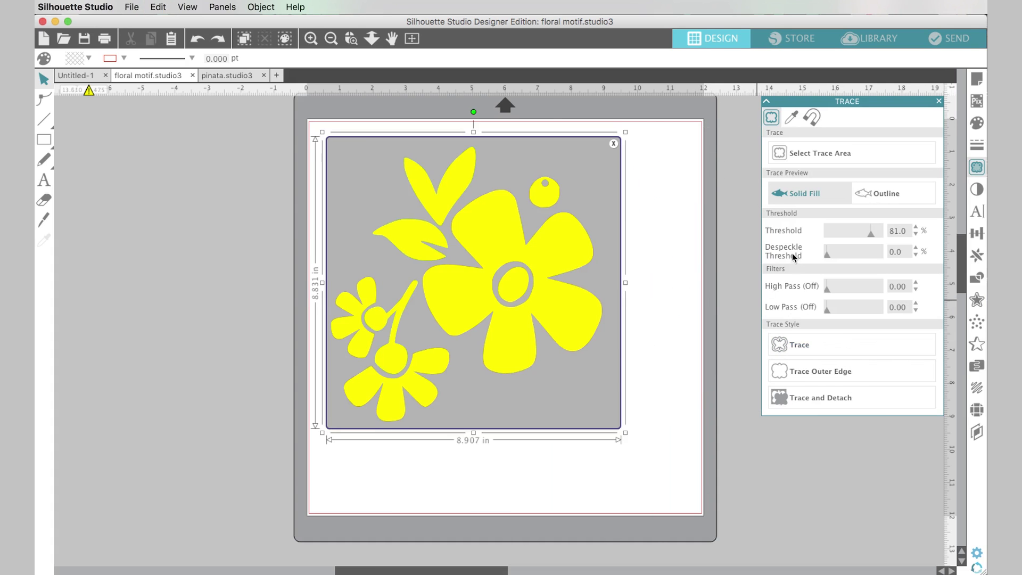
{"action": "left_click", "coordinate": [820, 373]}
{"action": "mouse_move", "coordinate": [580, 324]}
{"action": "left_mouse_down"}
{"action": "mouse_move", "coordinate": [879, 380]}
{"action": "mouse_move", "coordinate": [632, 427]}
{"action": "left_mouse_up"}
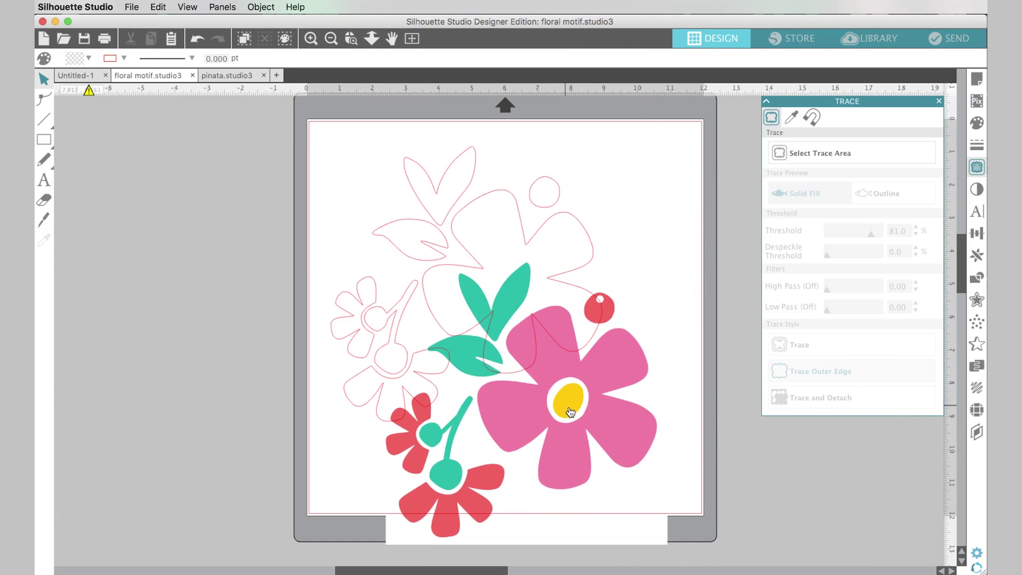
{"action": "left_click_drag", "start_coordinate": [629, 430], "coordinate": [620, 342]}
{"action": "key", "text": "super+z"}
{"action": "key", "text": "super+z"}
{"action": "key", "text": "super+z"}
{"action": "key", "text": "super+z"}
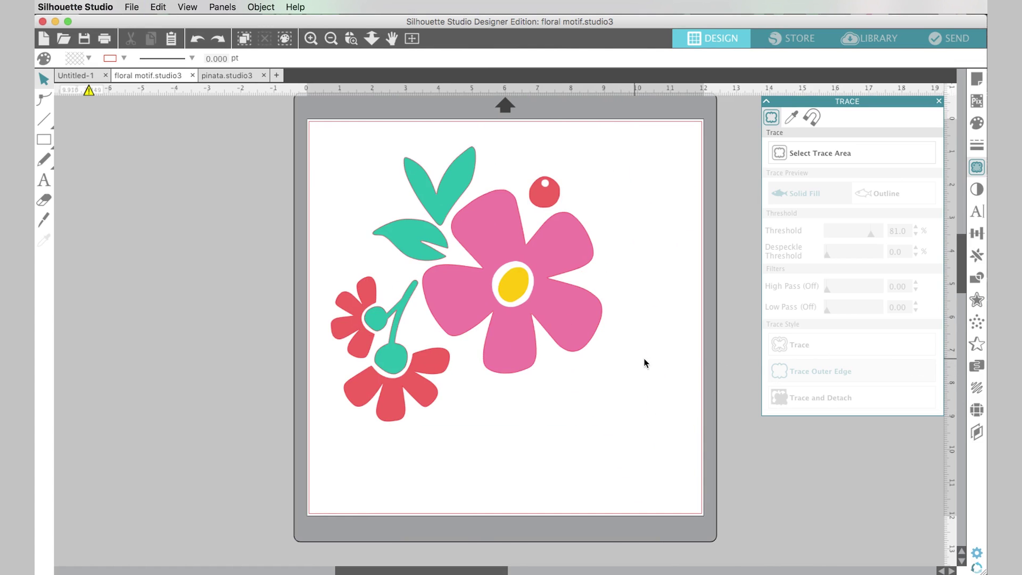
{"action": "key", "text": "Delete"}
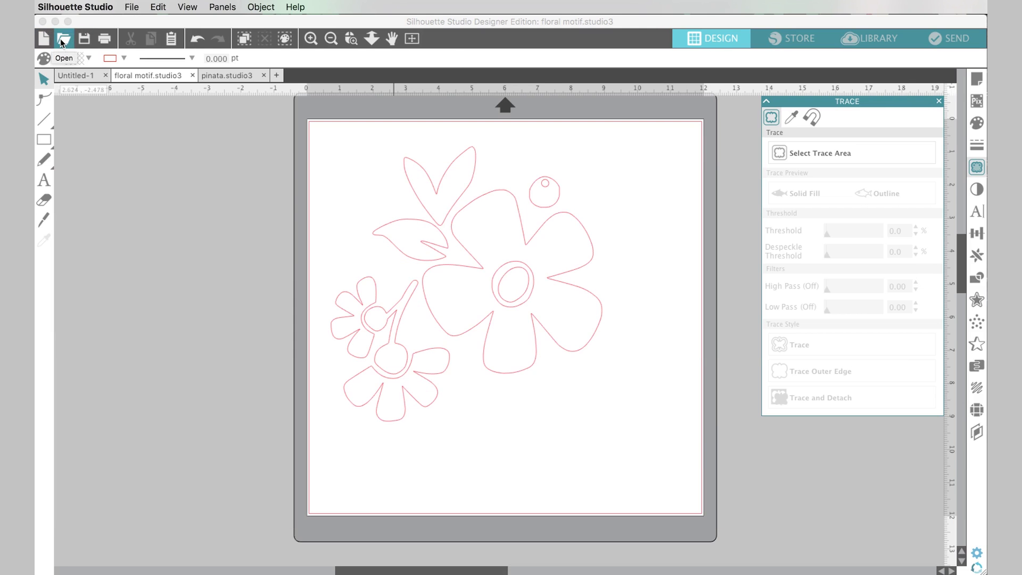
{"action": "left_click", "coordinate": [62, 42]}
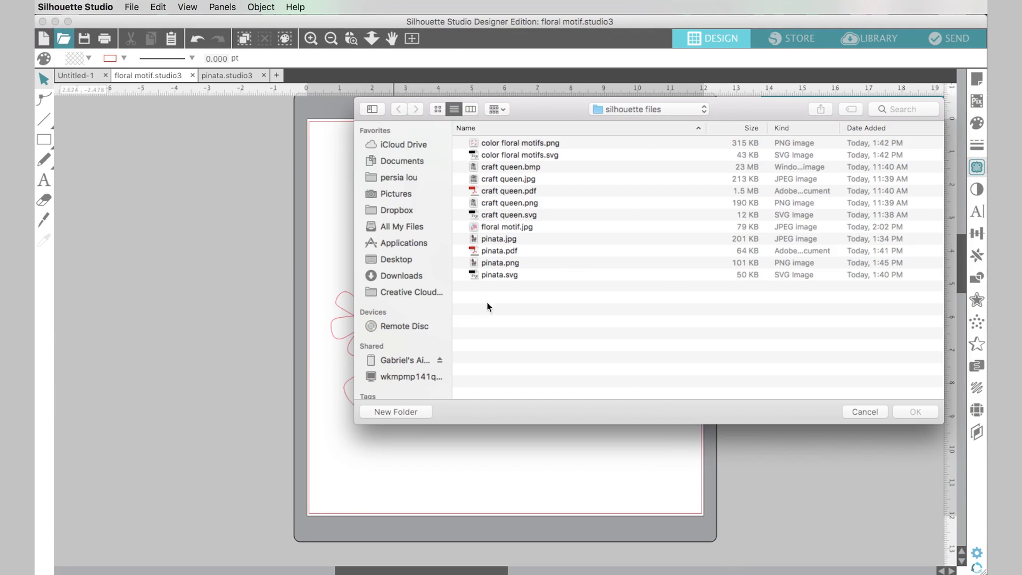
- Open pinata.svg, compare it with the other pinata document, and bring up its cut settings
{"action": "left_click", "coordinate": [486, 275]}
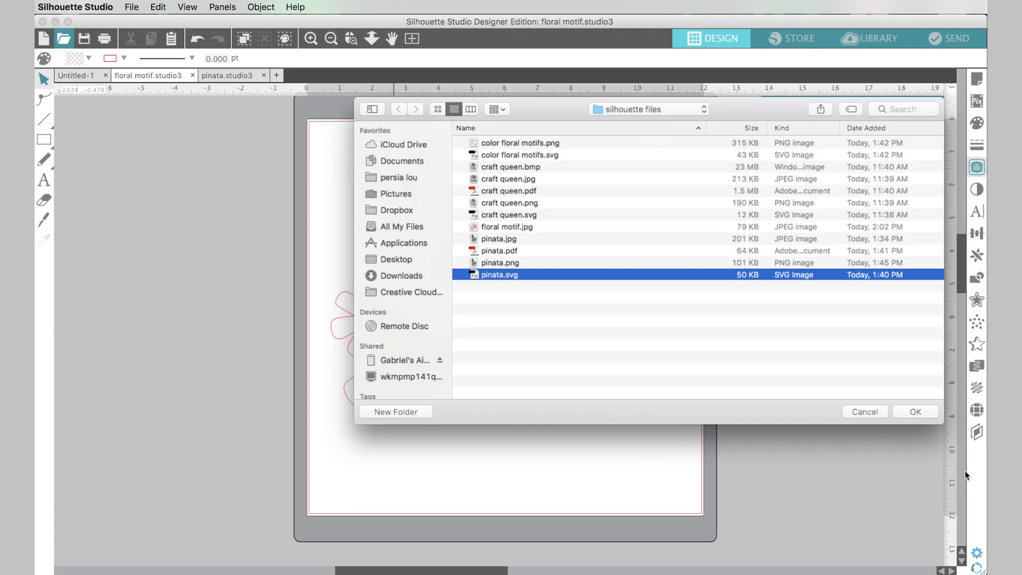
{"action": "left_click", "coordinate": [909, 414]}
{"action": "left_click", "coordinate": [563, 397]}
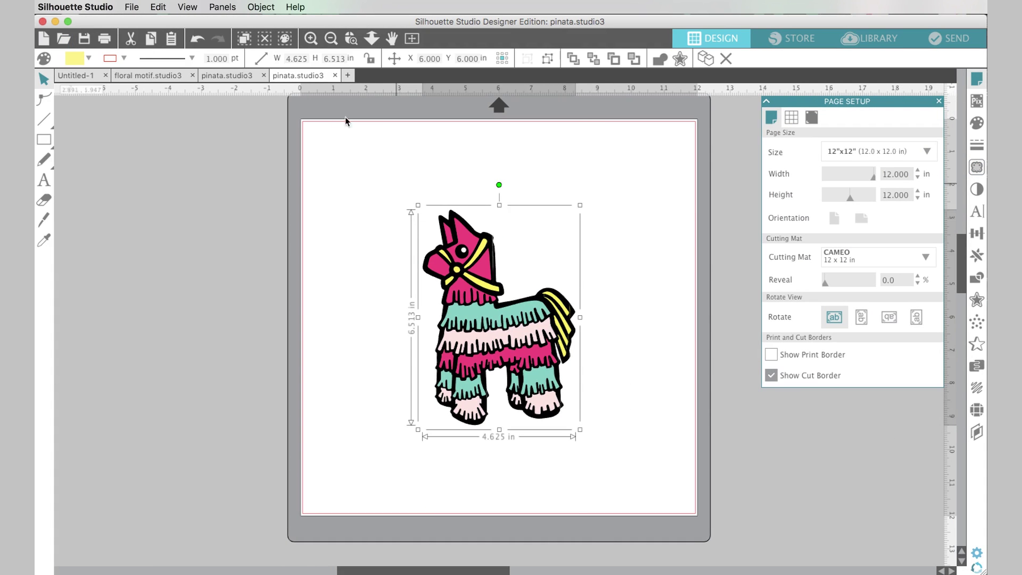
{"action": "left_click", "coordinate": [237, 75]}
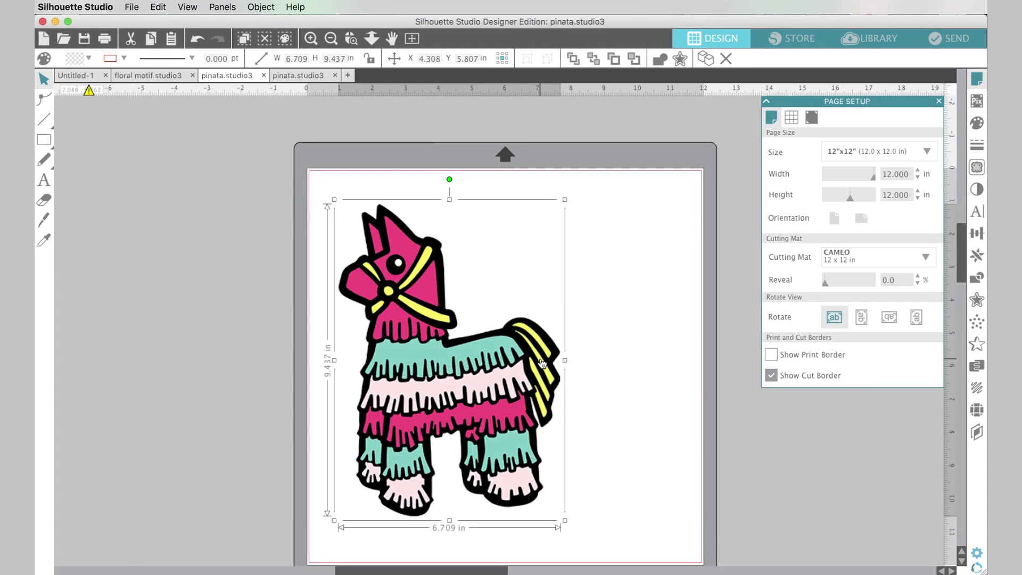
{"action": "left_click", "coordinate": [288, 76]}
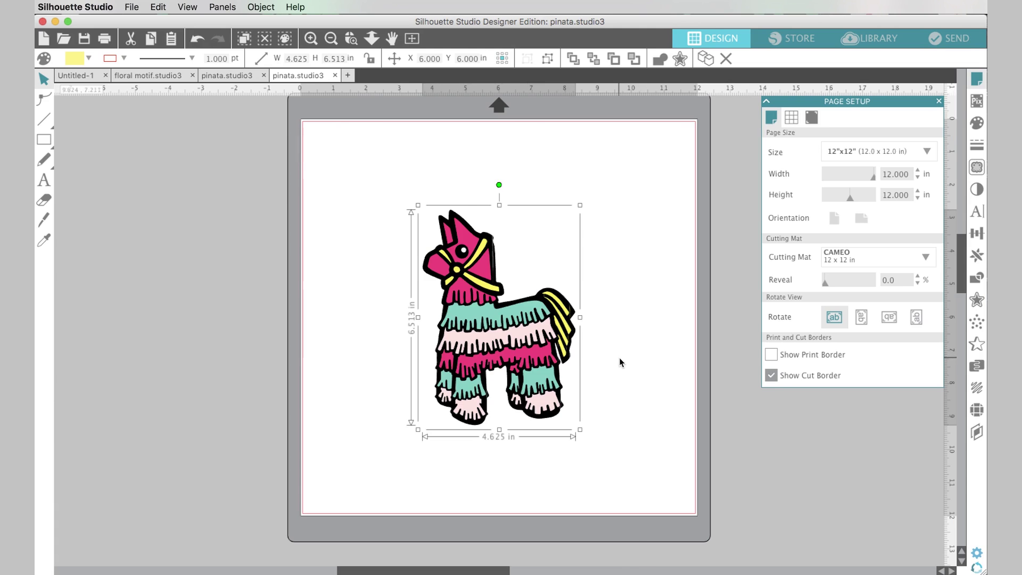
{"action": "left_click", "coordinate": [950, 37]}
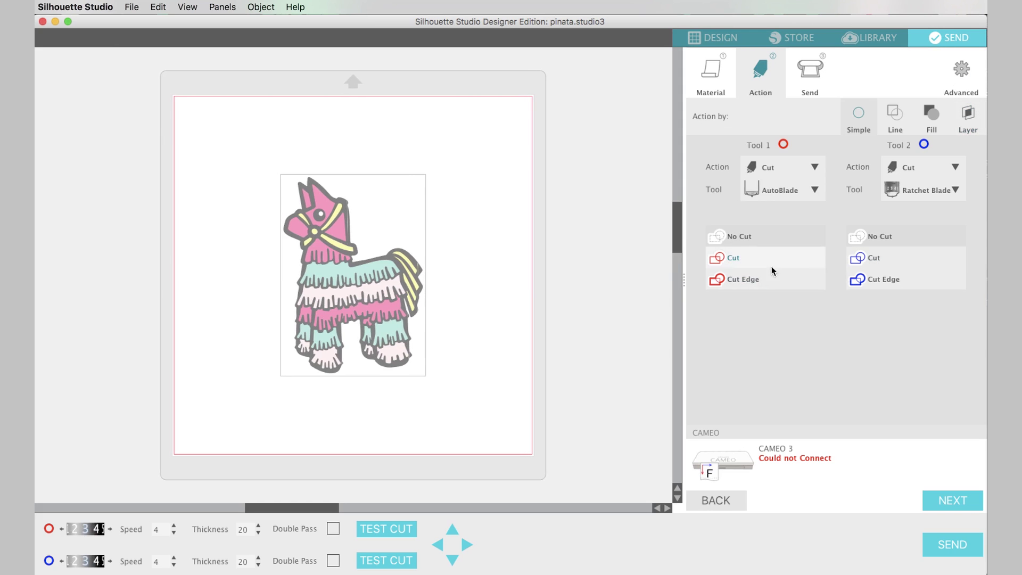
- Set Tool 1's action to Cut for the pinata lines and go back to Design
{"action": "left_click", "coordinate": [721, 262]}
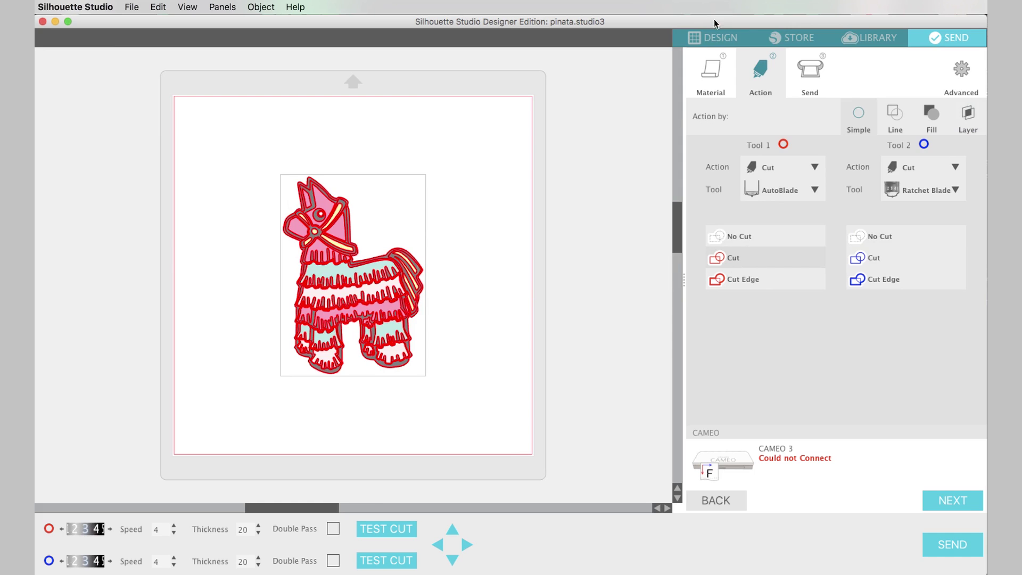
{"action": "left_click", "coordinate": [705, 39]}
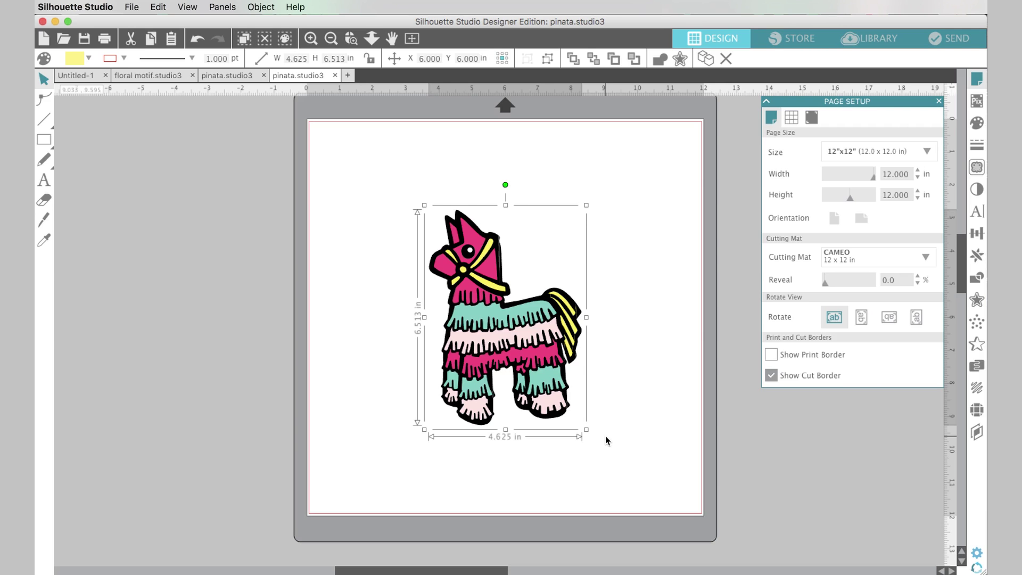
- Nudge the pinatas while switching across the floral motif and pinata documents
{"action": "mouse_move", "coordinate": [510, 289]}
{"action": "left_mouse_down"}
{"action": "mouse_move", "coordinate": [461, 230]}
{"action": "mouse_move", "coordinate": [401, 185]}
{"action": "mouse_move", "coordinate": [511, 289]}
{"action": "left_mouse_up"}
{"action": "left_click", "coordinate": [145, 79]}
{"action": "left_click", "coordinate": [241, 80]}
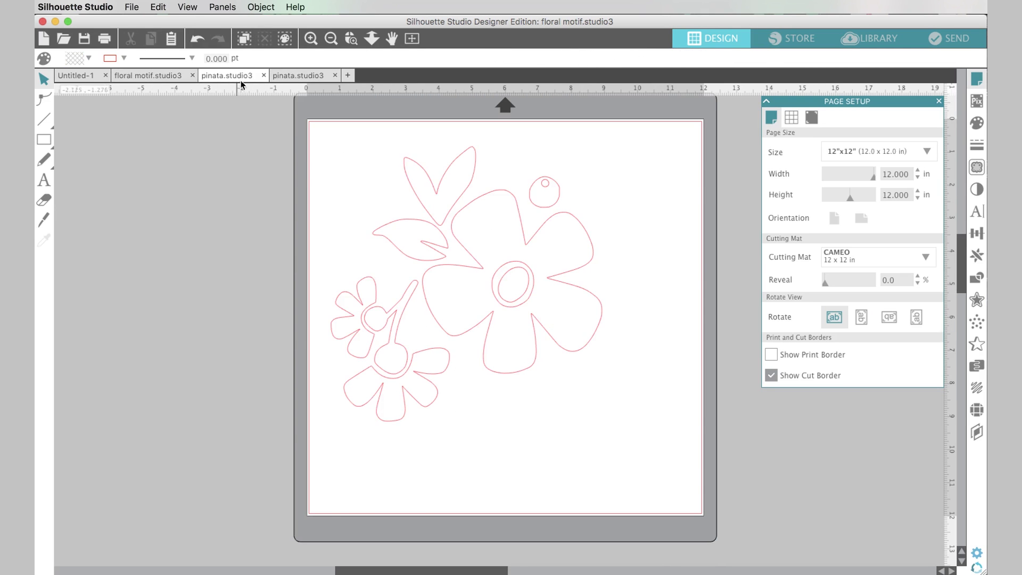
{"action": "left_click_drag", "start_coordinate": [484, 341], "coordinate": [523, 343]}
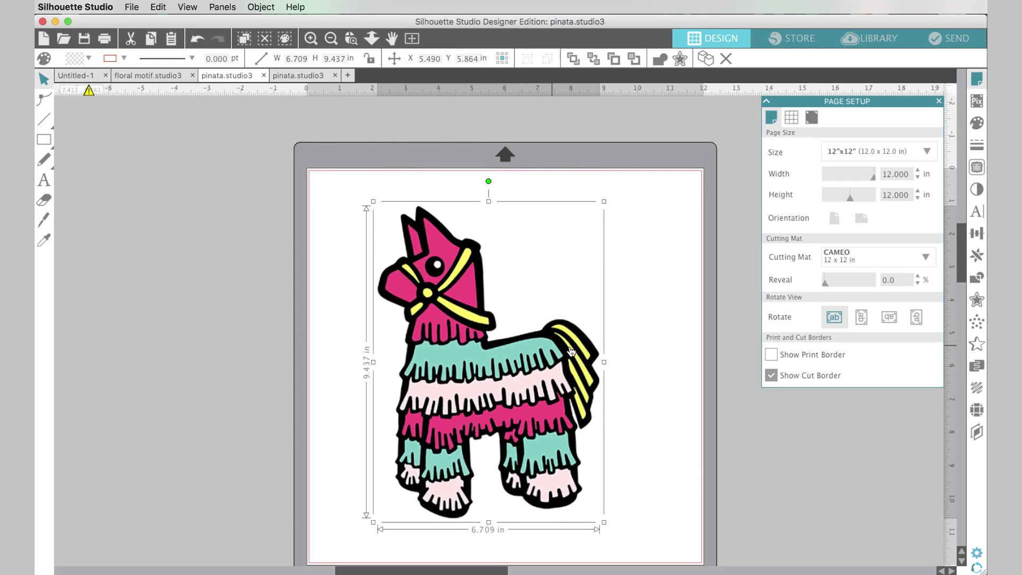
{"action": "left_click", "coordinate": [314, 76]}
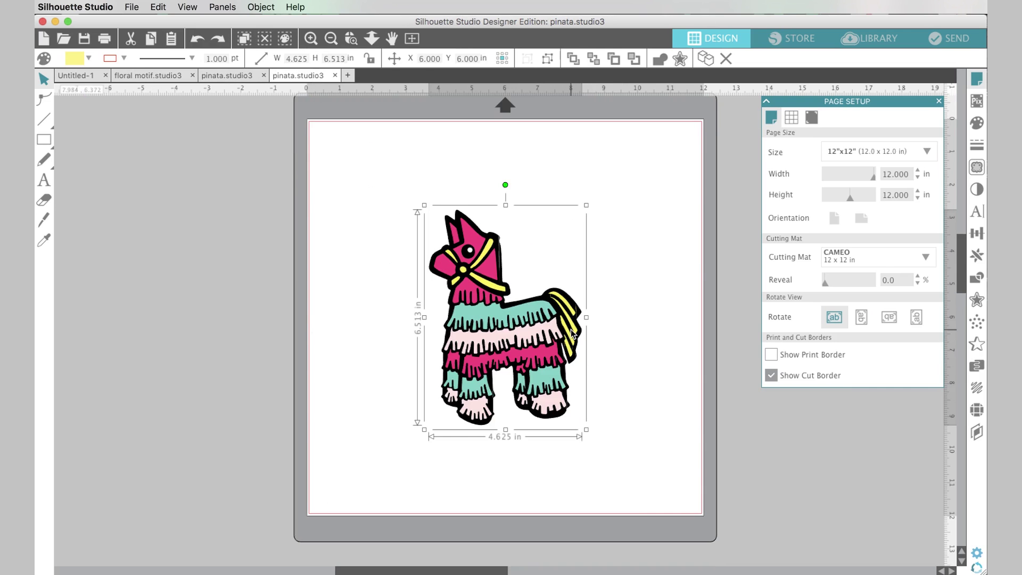
- Ungroup the smaller pinata and pull its black outline layer off to the left
{"action": "left_click", "coordinate": [246, 7]}
{"action": "left_click", "coordinate": [273, 109]}
{"action": "left_click", "coordinate": [586, 276]}
{"action": "left_click_drag", "start_coordinate": [504, 268], "coordinate": [310, 245]}
{"action": "left_click_drag", "start_coordinate": [471, 252], "coordinate": [496, 228]}
- Ungroup the coloured pinata and pull apart the bridle, tail, neck stripe, head and bands
{"action": "left_click", "coordinate": [258, 8]}
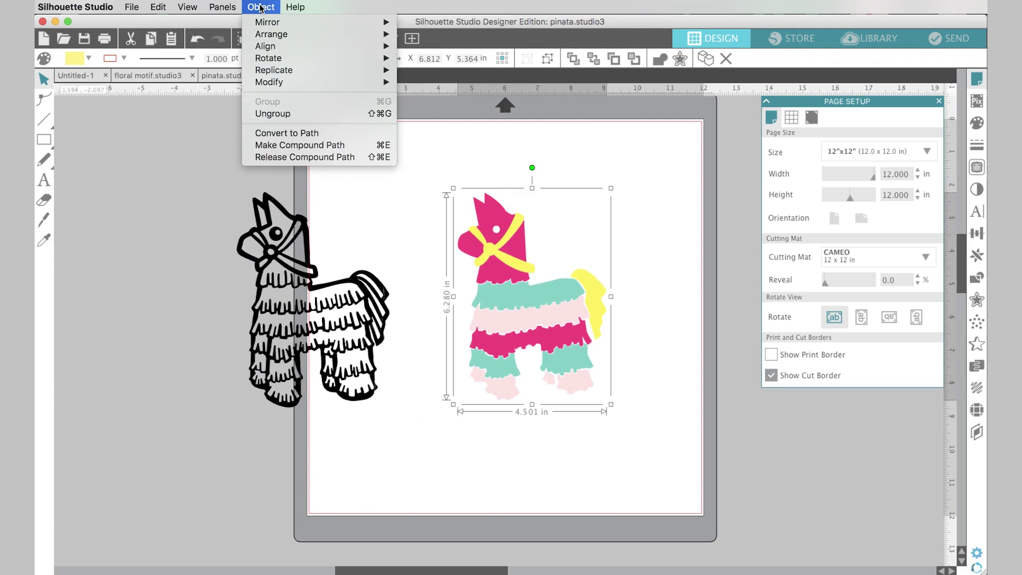
{"action": "left_click", "coordinate": [292, 116]}
{"action": "left_click_drag", "start_coordinate": [520, 236], "coordinate": [629, 204]}
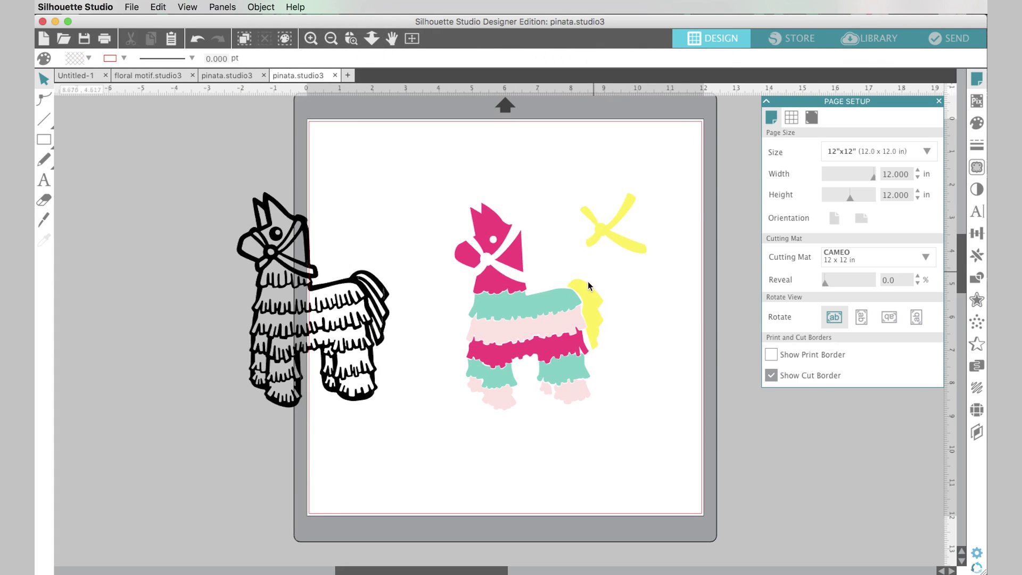
{"action": "left_click_drag", "start_coordinate": [588, 281], "coordinate": [647, 299]}
{"action": "left_click", "coordinate": [558, 266]}
{"action": "left_click_drag", "start_coordinate": [527, 302], "coordinate": [529, 203]}
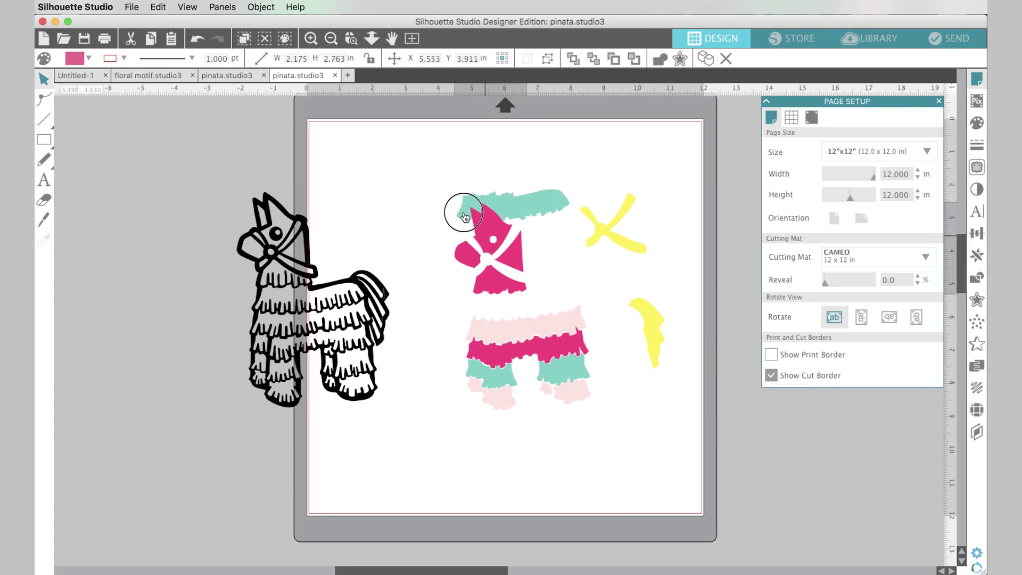
{"action": "left_click_drag", "start_coordinate": [466, 212], "coordinate": [423, 171]}
{"action": "left_click_drag", "start_coordinate": [554, 278], "coordinate": [553, 276]}
{"action": "left_click_drag", "start_coordinate": [545, 343], "coordinate": [525, 316]}
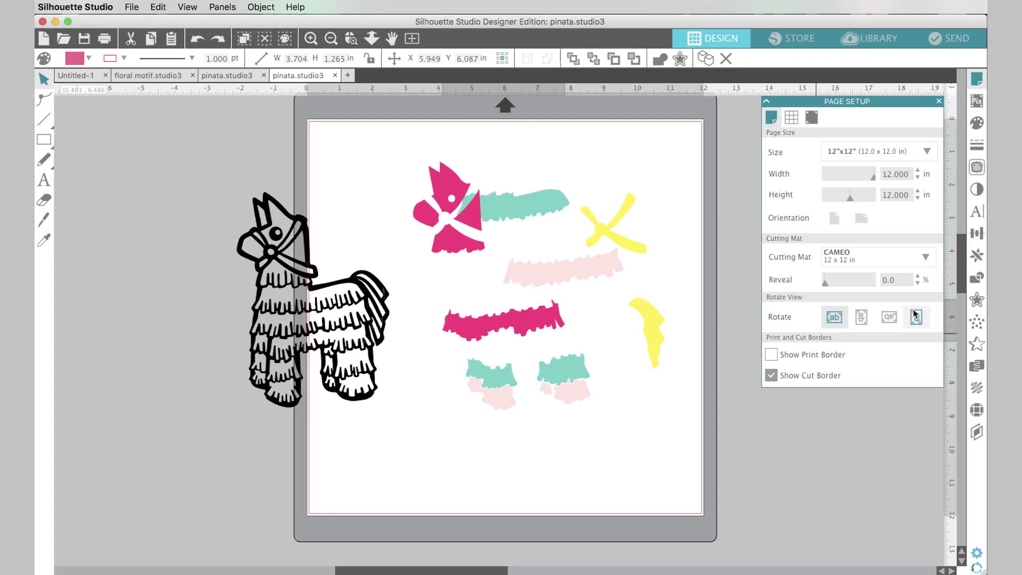
- Undo the piece moves and put the black outline back over the coloured pinata
{"action": "key", "text": "super+z"}
{"action": "key", "text": "super+z"}
{"action": "key", "text": "super+z"}
{"action": "key", "text": "super+z"}
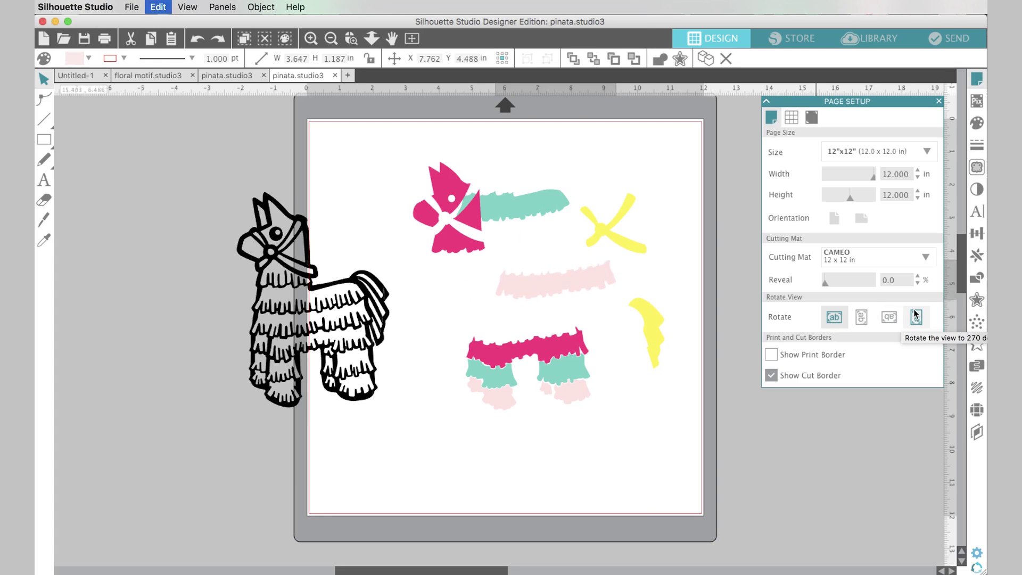
{"action": "key", "text": "super+z"}
{"action": "key", "text": "super+z"}
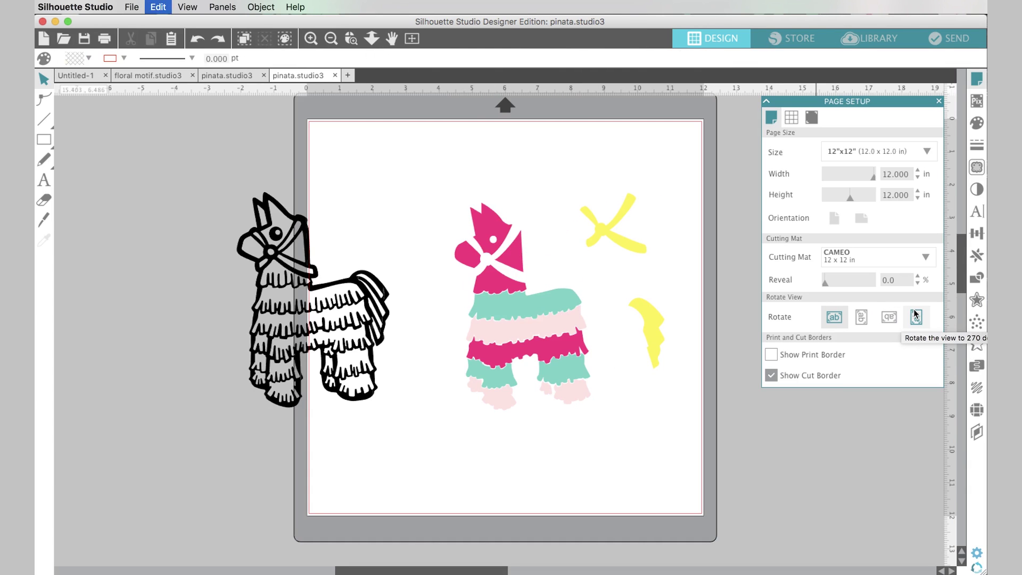
{"action": "key", "text": "super+z"}
{"action": "key", "text": "super+z"}
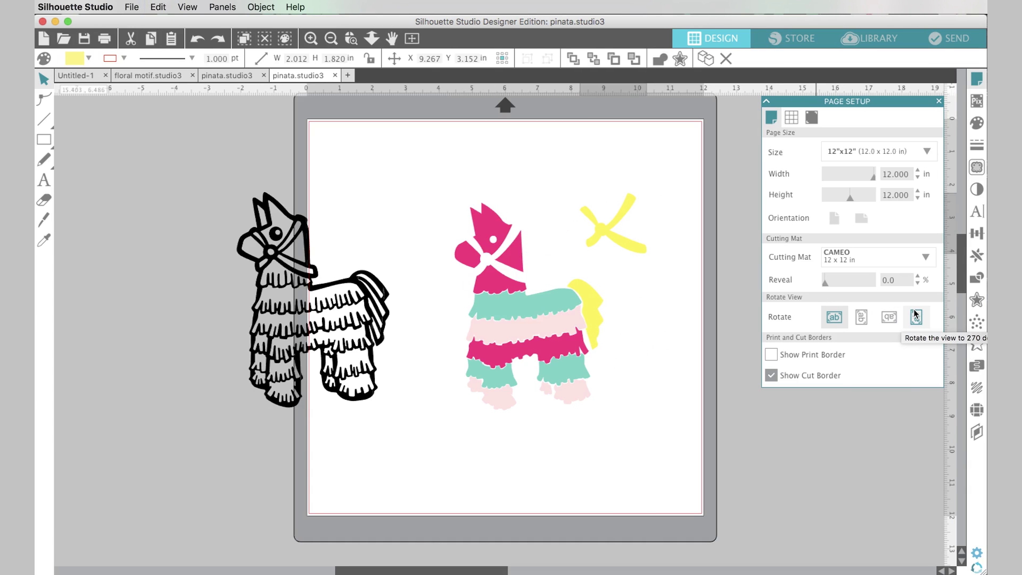
{"action": "left_click_drag", "start_coordinate": [340, 295], "coordinate": [557, 296]}
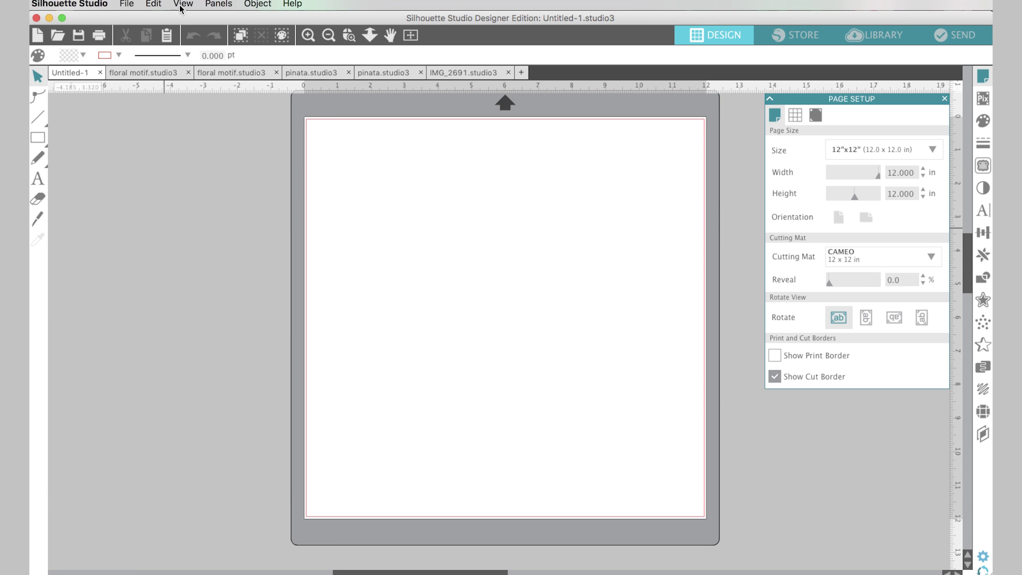
- Open pinata.pdf and import it as grouped vectors rather than as an image
{"action": "left_click", "coordinate": [58, 35]}
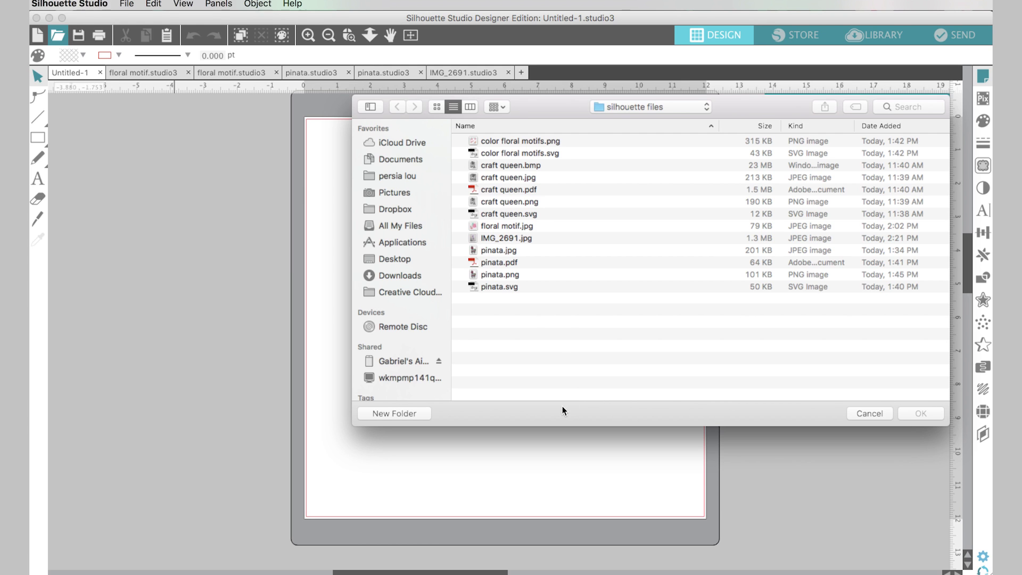
{"action": "left_click", "coordinate": [503, 263]}
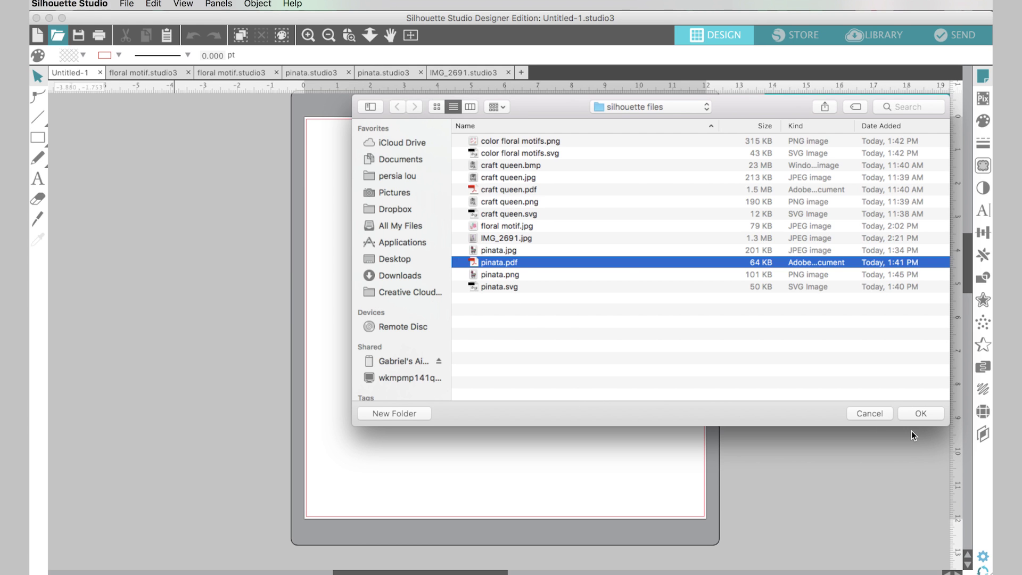
{"action": "left_click", "coordinate": [919, 414]}
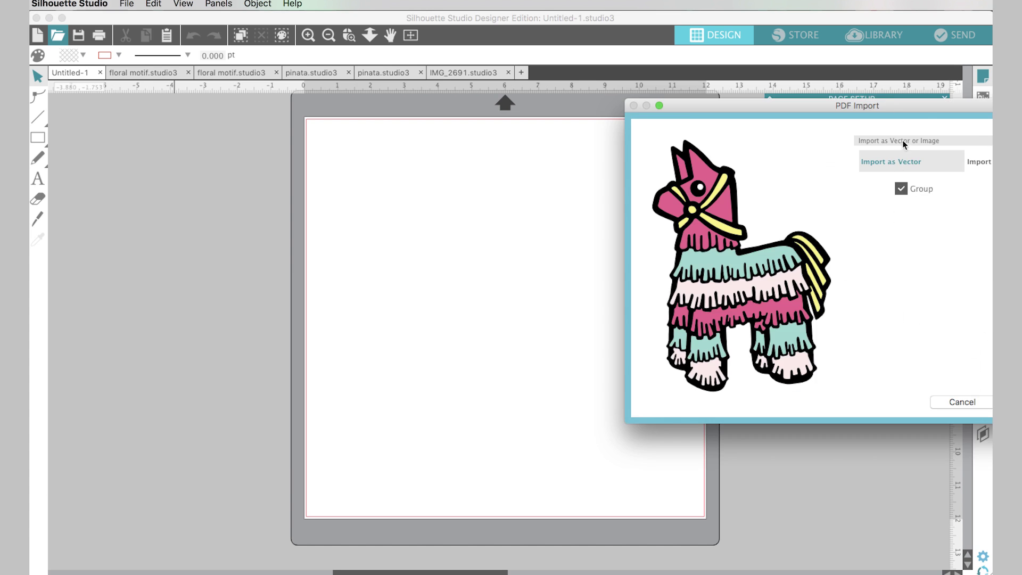
{"action": "left_click_drag", "start_coordinate": [867, 109], "coordinate": [521, 121]}
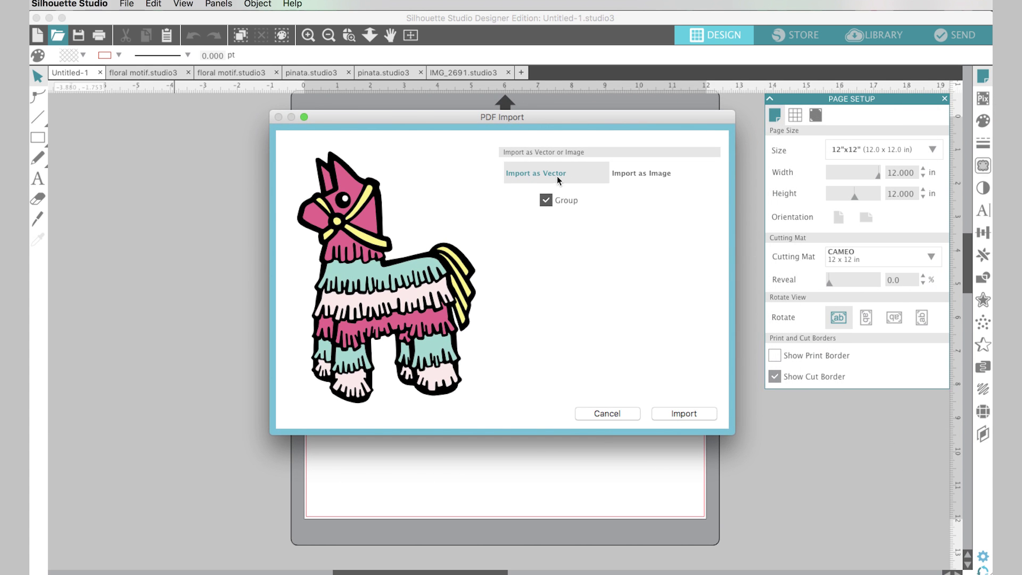
{"action": "left_click", "coordinate": [638, 178]}
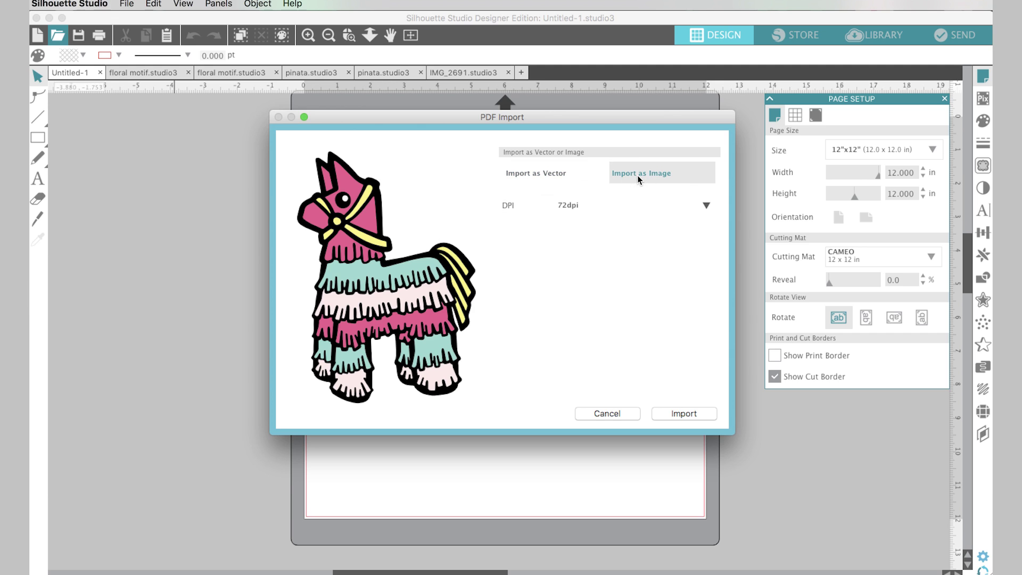
{"action": "left_click", "coordinate": [539, 177]}
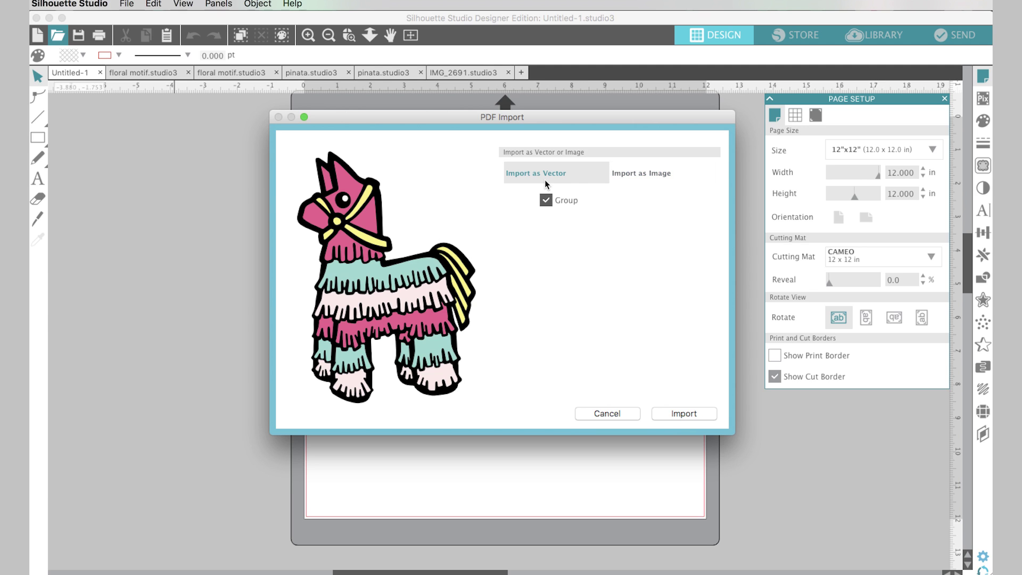
{"action": "left_click", "coordinate": [686, 415]}
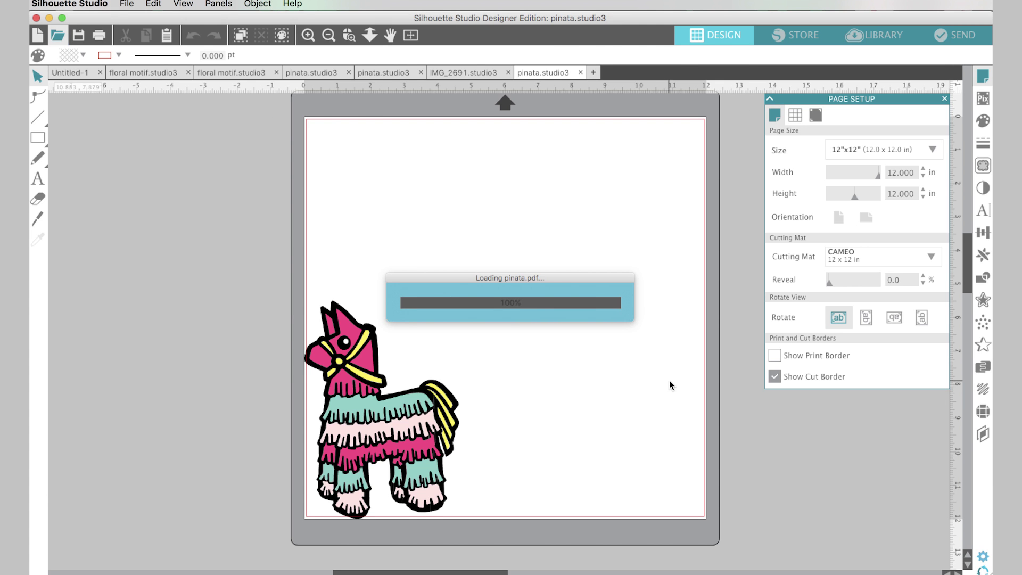
- Move the pinata to the mat's upper left, enlarge it to about 7.8 × 11 in, and confirm its cut lines
{"action": "left_click_drag", "start_coordinate": [408, 396], "coordinate": [439, 235]}
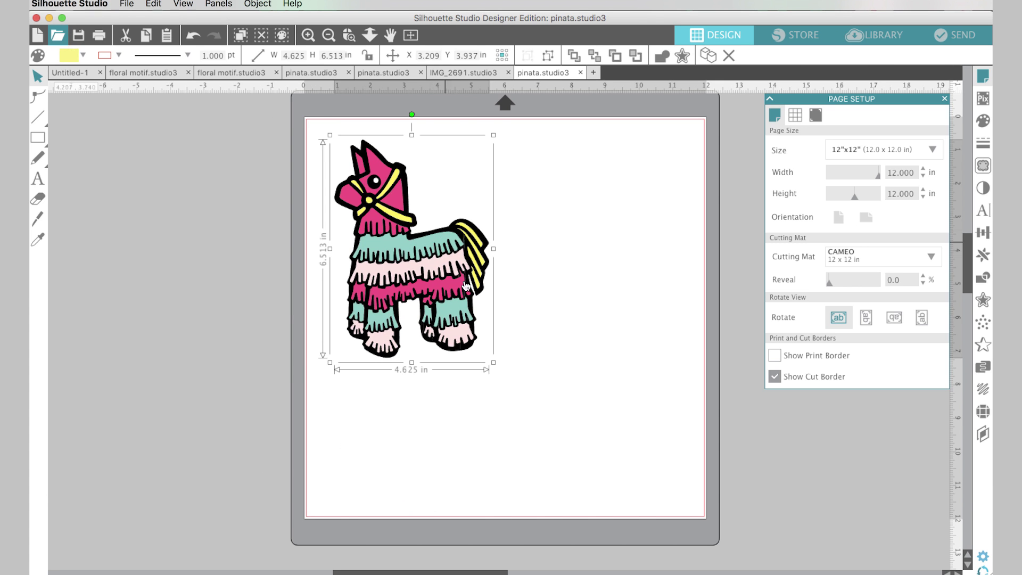
{"action": "left_click_drag", "start_coordinate": [493, 364], "coordinate": [652, 450]}
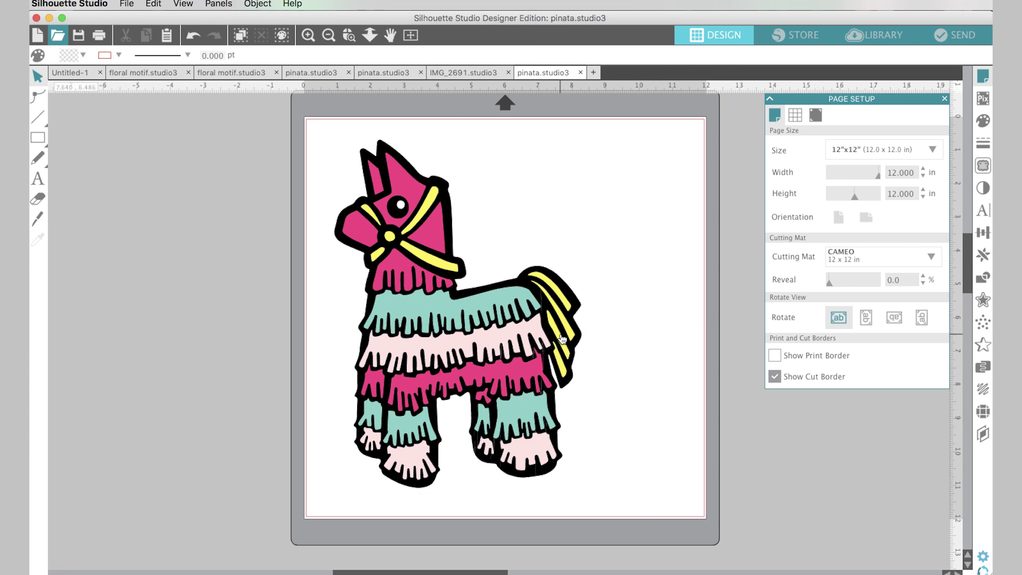
{"action": "left_click", "coordinate": [955, 35]}
{"action": "left_click", "coordinate": [719, 259]}
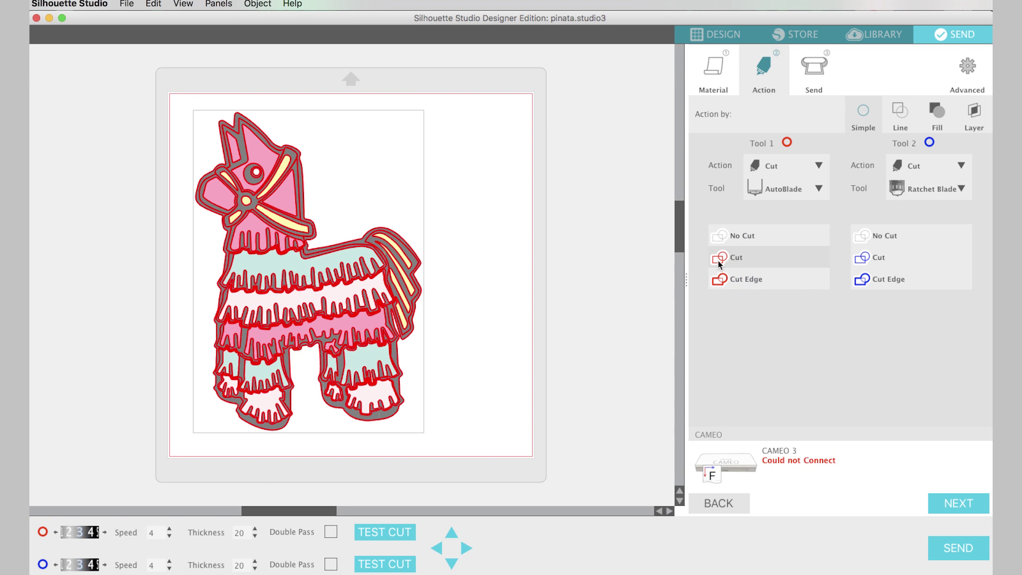
{"action": "mouse_move", "coordinate": [438, 296]}
{"action": "left_mouse_down"}
{"action": "mouse_move", "coordinate": [495, 294]}
{"action": "mouse_move", "coordinate": [434, 295]}
{"action": "left_mouse_up"}
{"action": "left_click", "coordinate": [714, 36]}
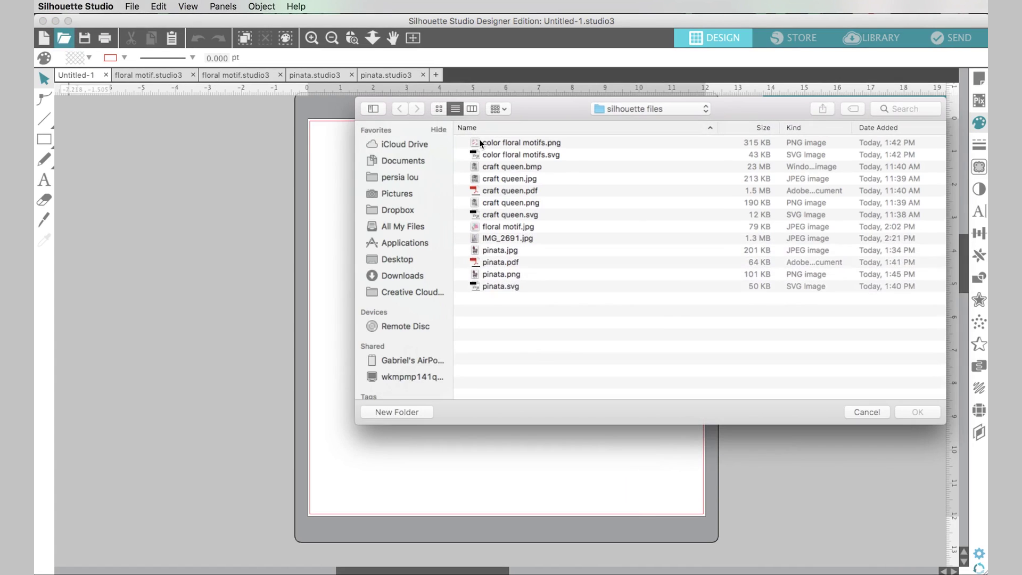
- Open IMG_2691.jpg as a new document and nudge the photo up
{"action": "left_click", "coordinate": [511, 238]}
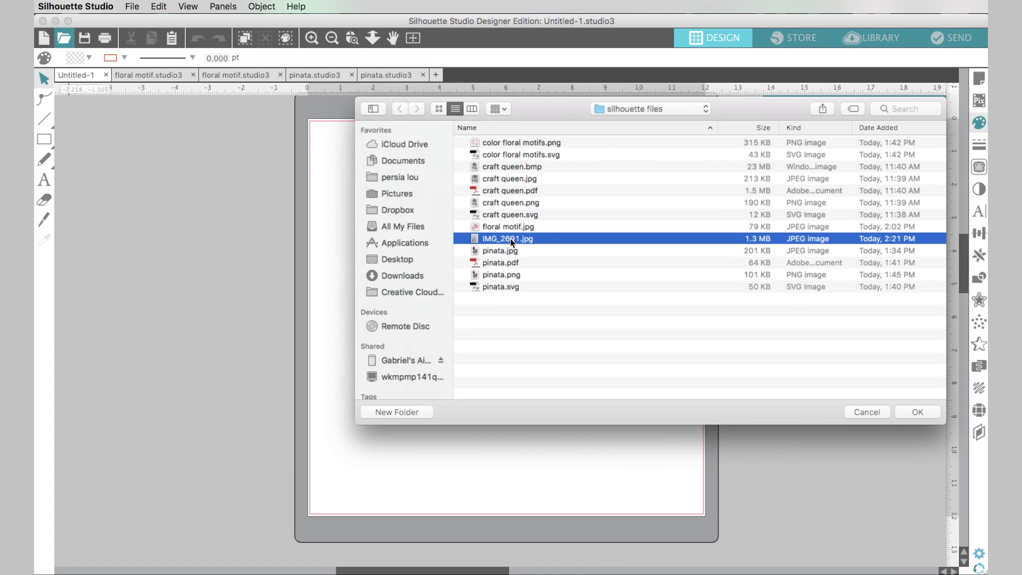
{"action": "left_click", "coordinate": [914, 412]}
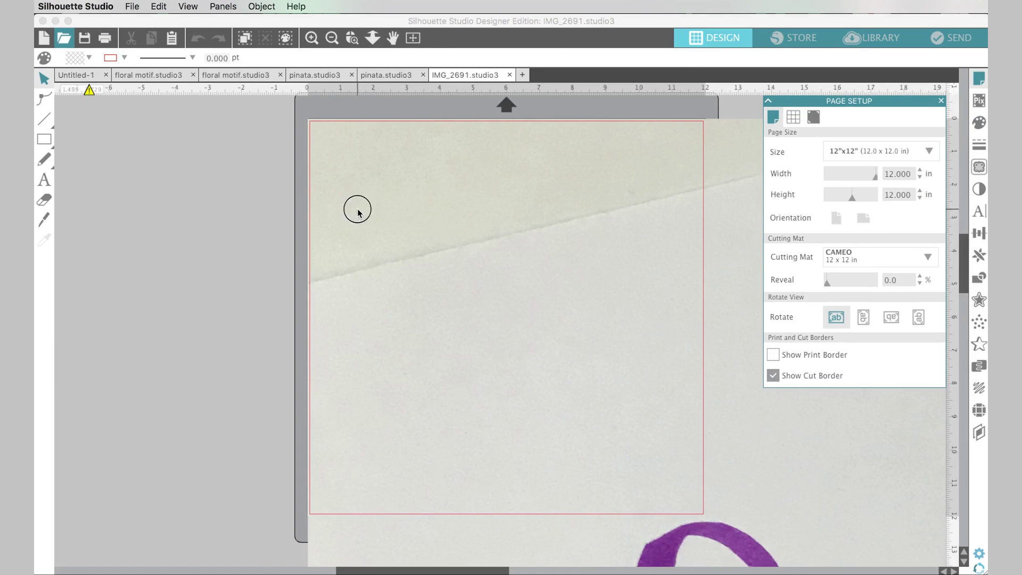
{"action": "left_click_drag", "start_coordinate": [312, 122], "coordinate": [181, 118]}
- Shrink the photo to fit the mat and tilt it so the lettering runs level
{"action": "left_click_drag", "start_coordinate": [283, 138], "coordinate": [320, 194]}
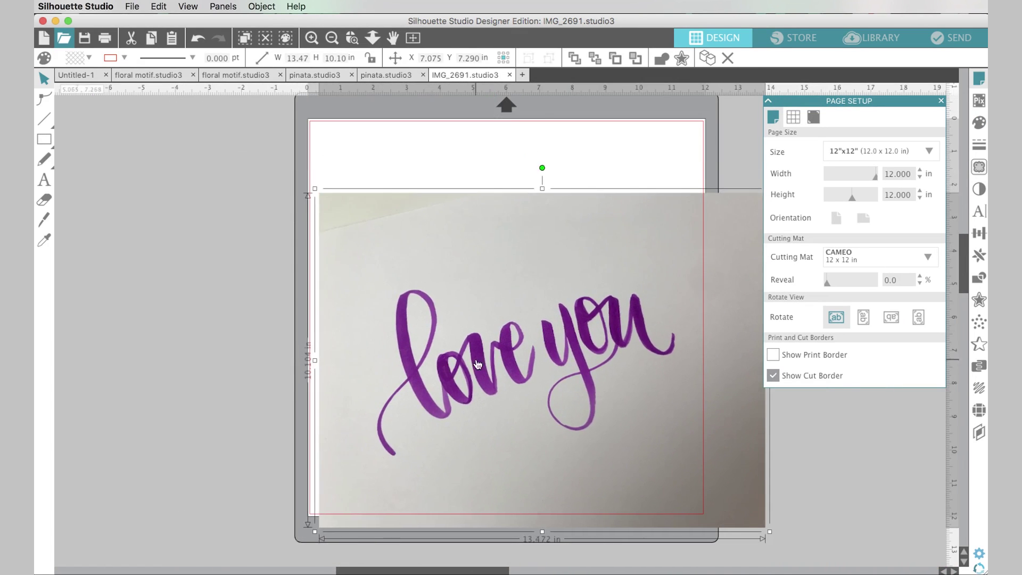
{"action": "left_click_drag", "start_coordinate": [541, 167], "coordinate": [570, 105]}
{"action": "left_click", "coordinate": [730, 430]}
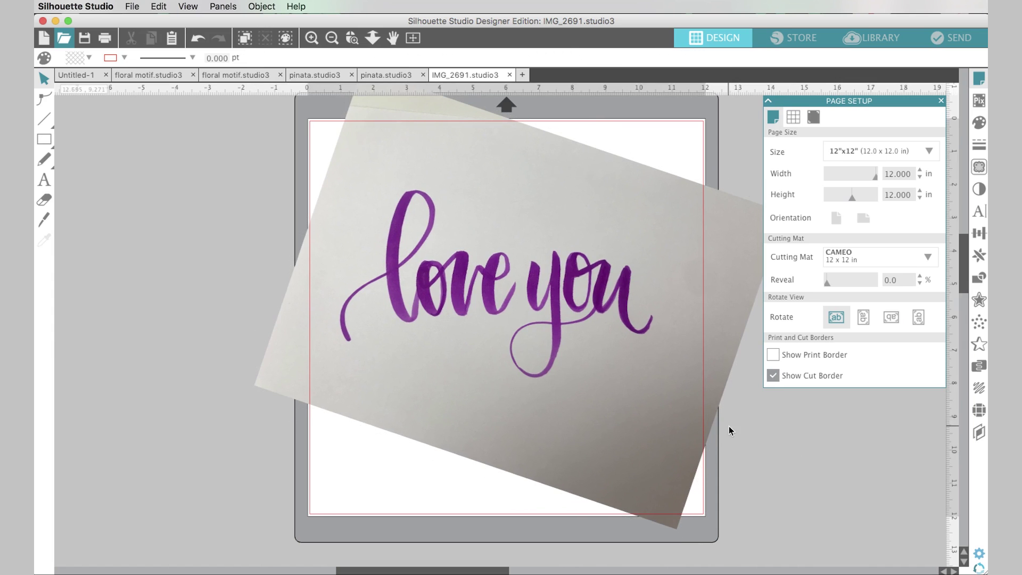
- Trace the marked 'love you' lettering at a 60% threshold, then drag the photo off the outlines
{"action": "left_click", "coordinate": [978, 167]}
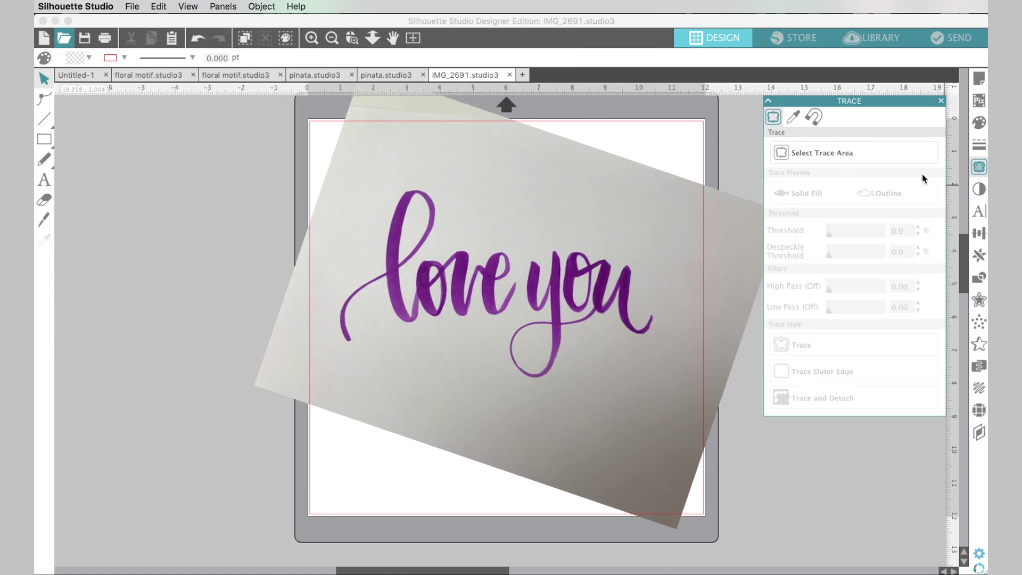
{"action": "left_click", "coordinate": [848, 159]}
{"action": "mouse_move", "coordinate": [323, 169]}
{"action": "left_mouse_down"}
{"action": "mouse_move", "coordinate": [459, 287]}
{"action": "mouse_move", "coordinate": [688, 398]}
{"action": "left_mouse_up"}
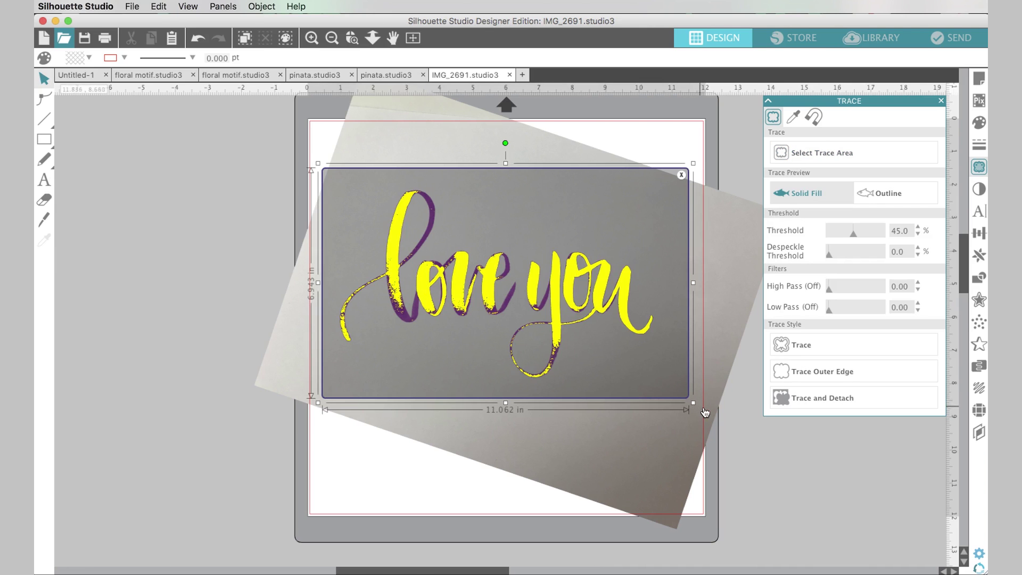
{"action": "left_click_drag", "start_coordinate": [853, 236], "coordinate": [863, 233]}
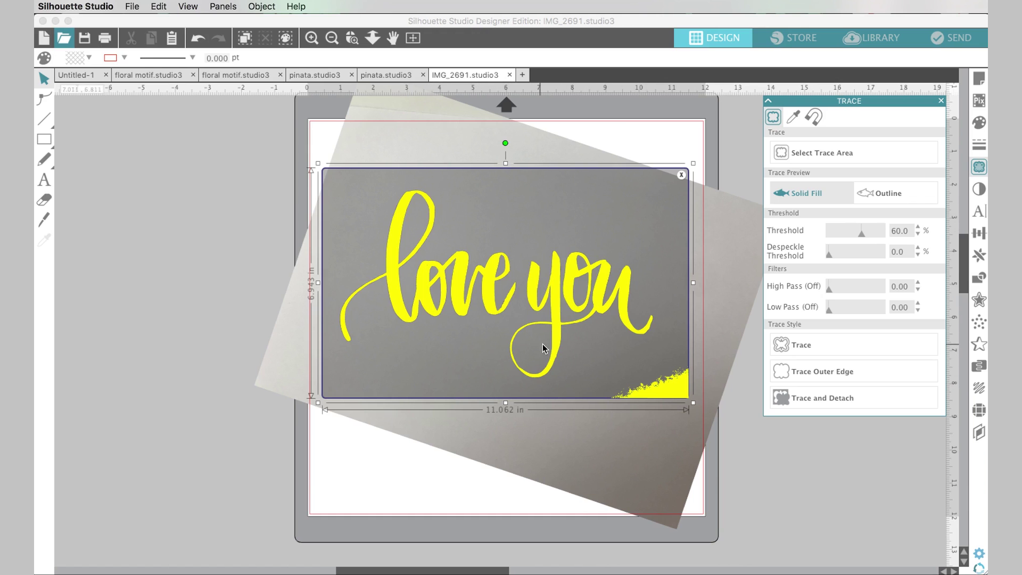
{"action": "left_click", "coordinate": [799, 344]}
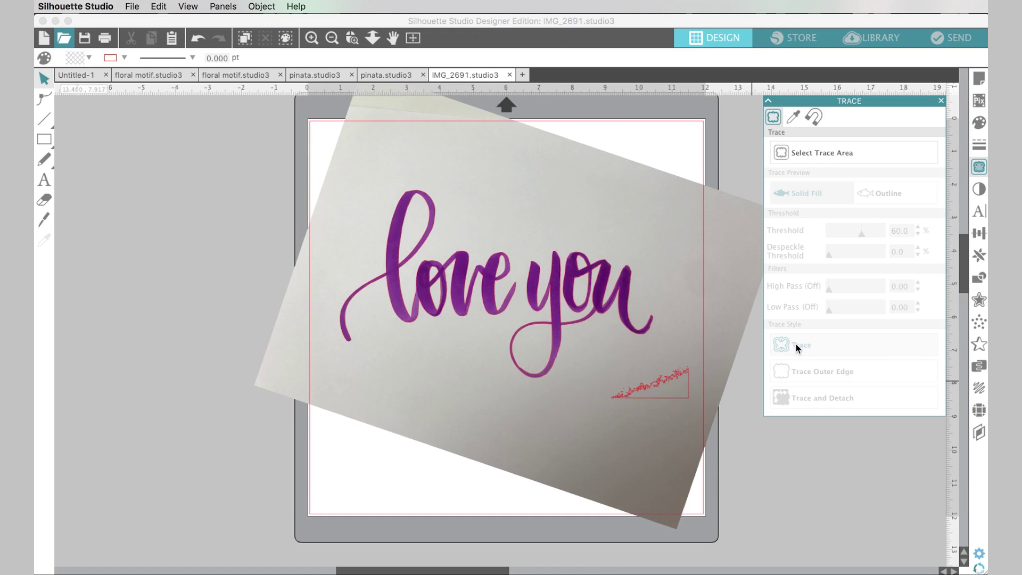
{"action": "mouse_move", "coordinate": [619, 292]}
{"action": "left_mouse_down"}
{"action": "mouse_move", "coordinate": [377, 414]}
{"action": "mouse_move", "coordinate": [311, 409]}
{"action": "left_mouse_up"}
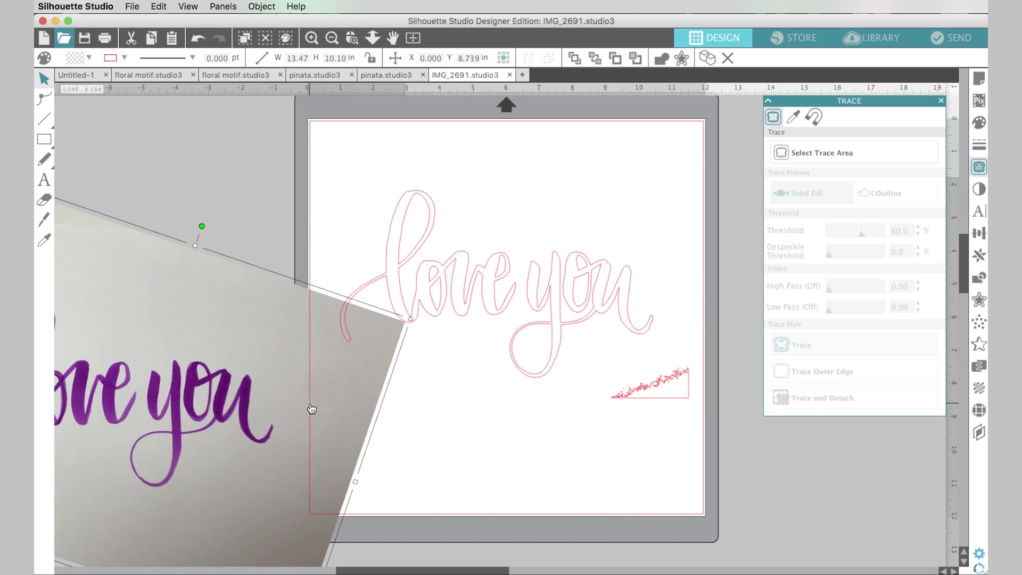
- Delete the photo, release the traced compound path, and remove the stray speckle paths
{"action": "key", "text": "Delete"}
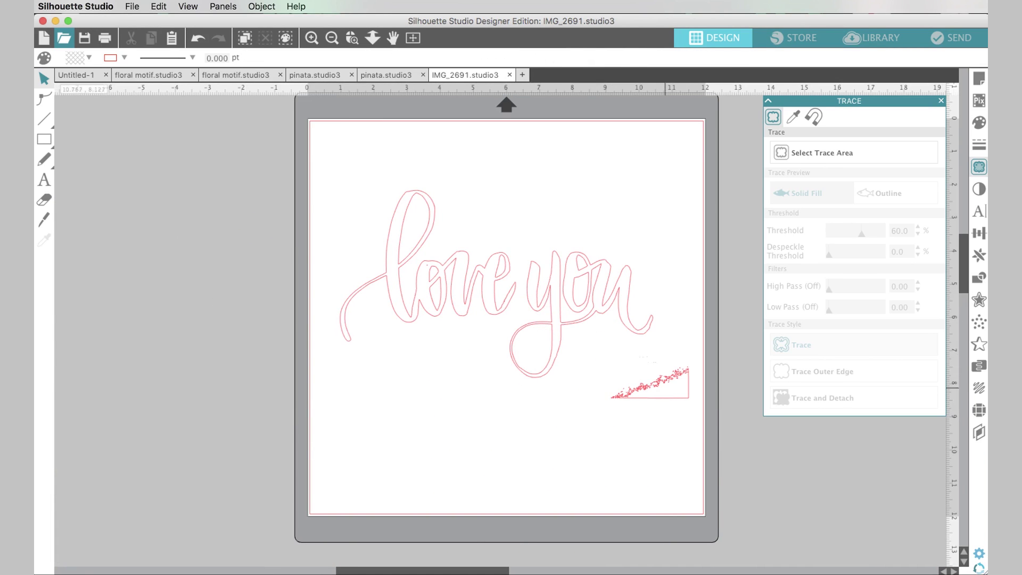
{"action": "left_click", "coordinate": [575, 328]}
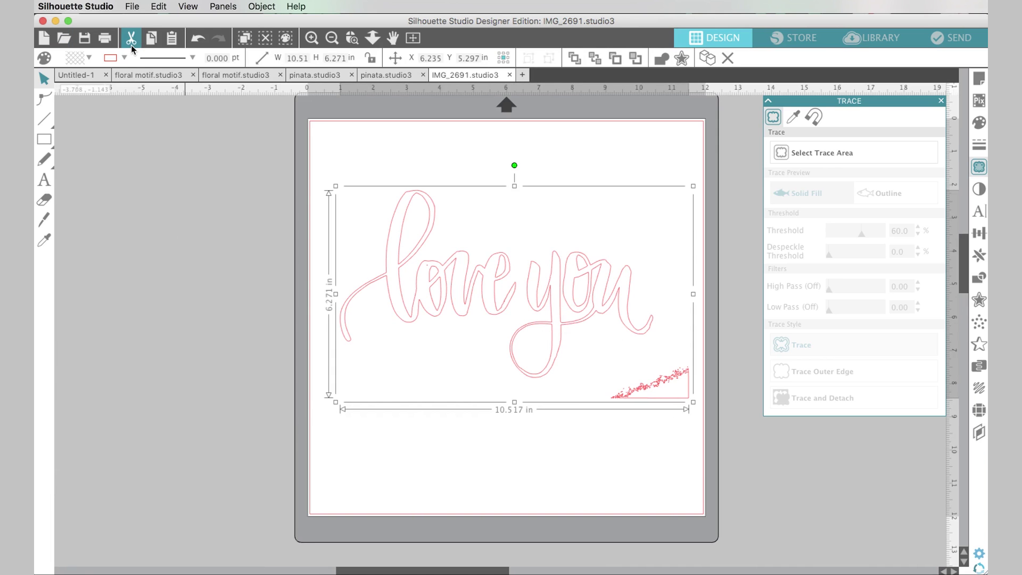
{"action": "left_click", "coordinate": [271, 6]}
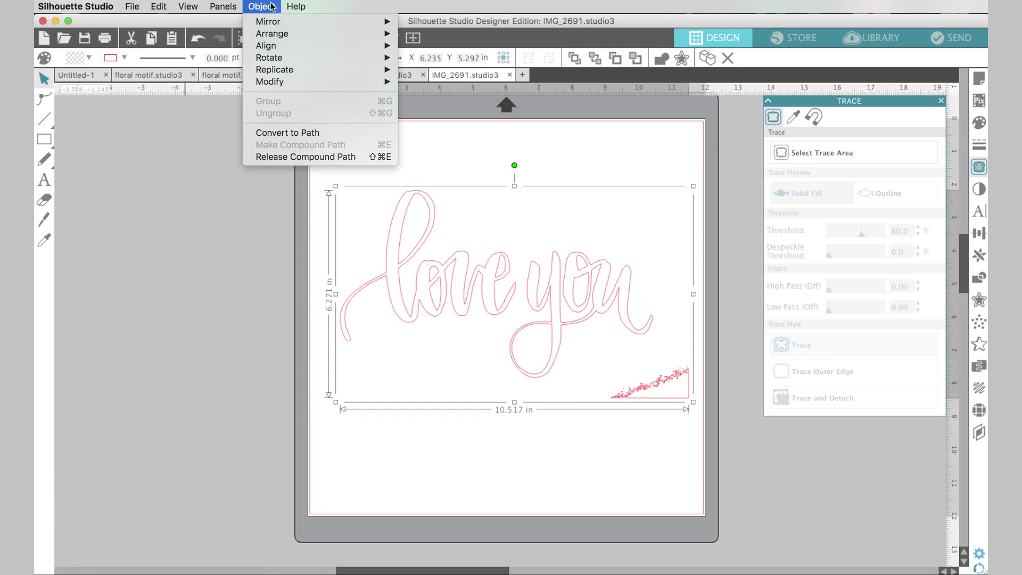
{"action": "left_click", "coordinate": [314, 157]}
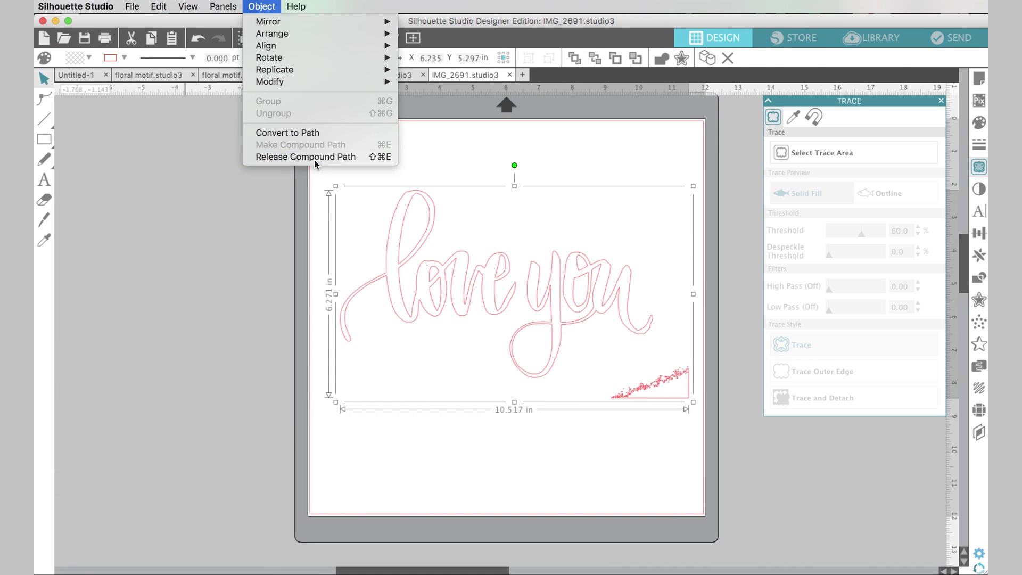
{"action": "left_click", "coordinate": [571, 444]}
{"action": "left_click_drag", "start_coordinate": [597, 348], "coordinate": [710, 431]}
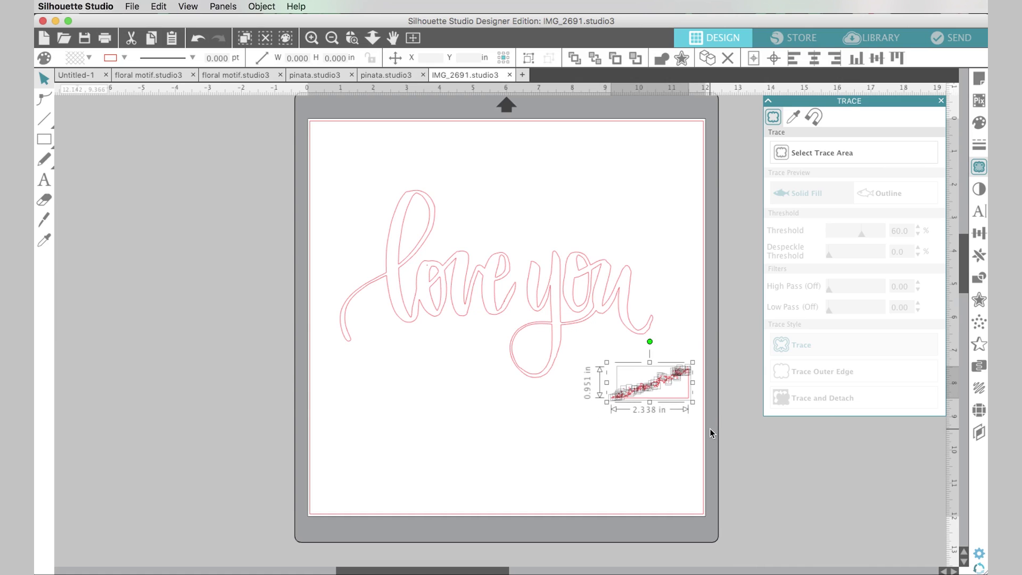
{"action": "key", "text": "Delete"}
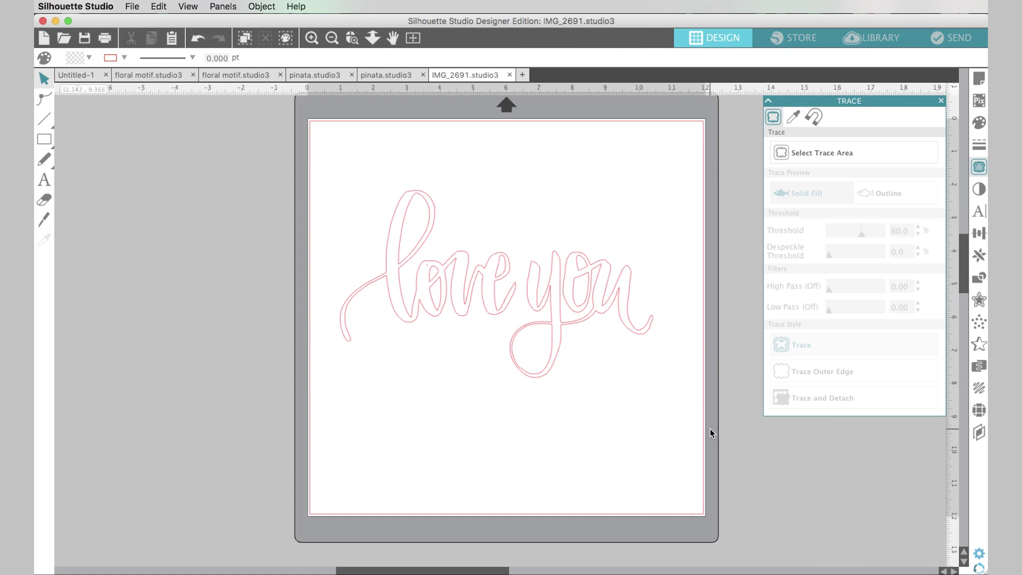
{"action": "left_click", "coordinate": [428, 269]}
{"action": "left_click", "coordinate": [558, 305]}
- Group all the lettering paths into one object and rotate it slightly
{"action": "left_click_drag", "start_coordinate": [305, 168], "coordinate": [722, 507]}
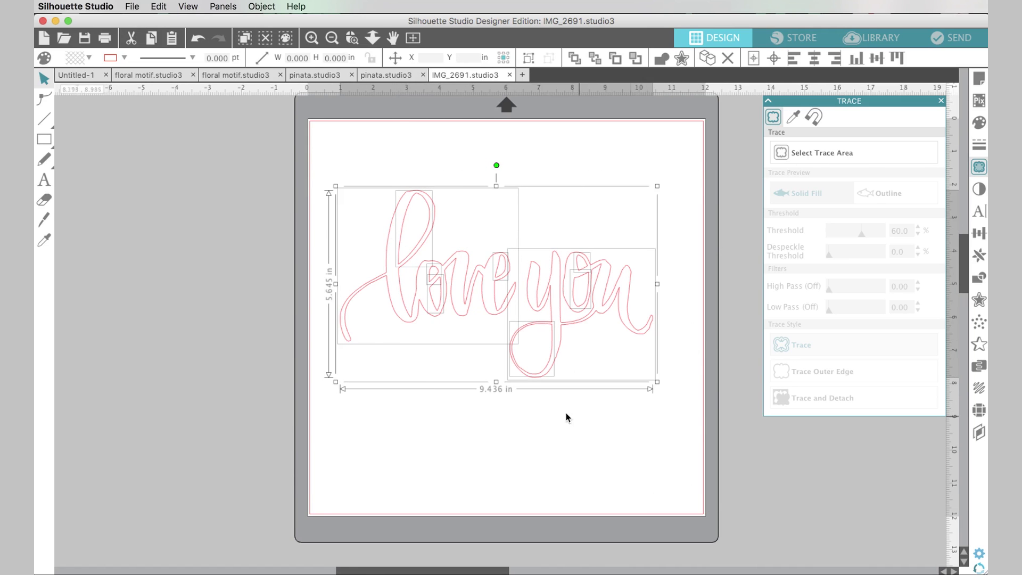
{"action": "left_click", "coordinate": [261, 6]}
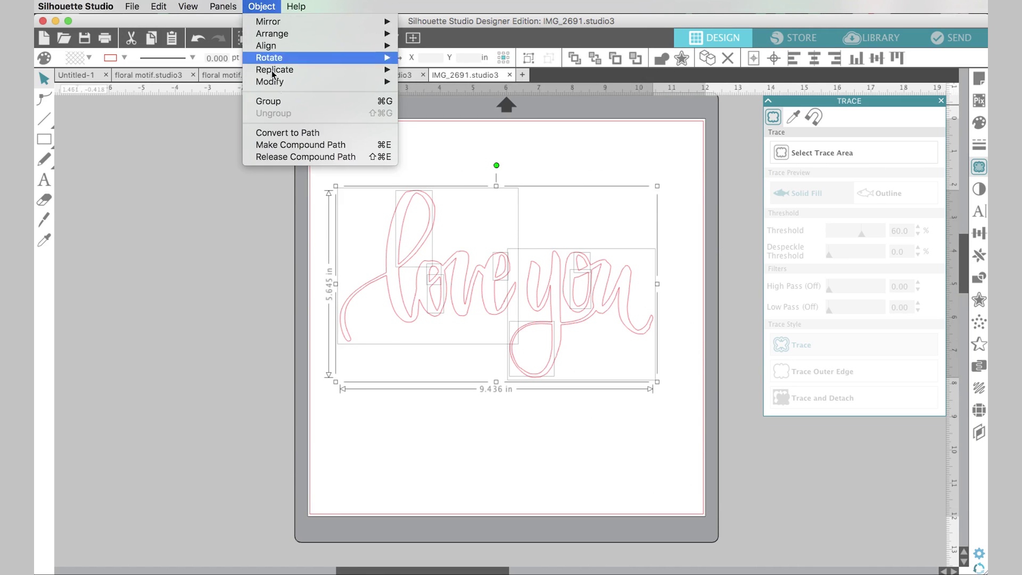
{"action": "left_click", "coordinate": [276, 99]}
{"action": "left_click", "coordinate": [639, 336]}
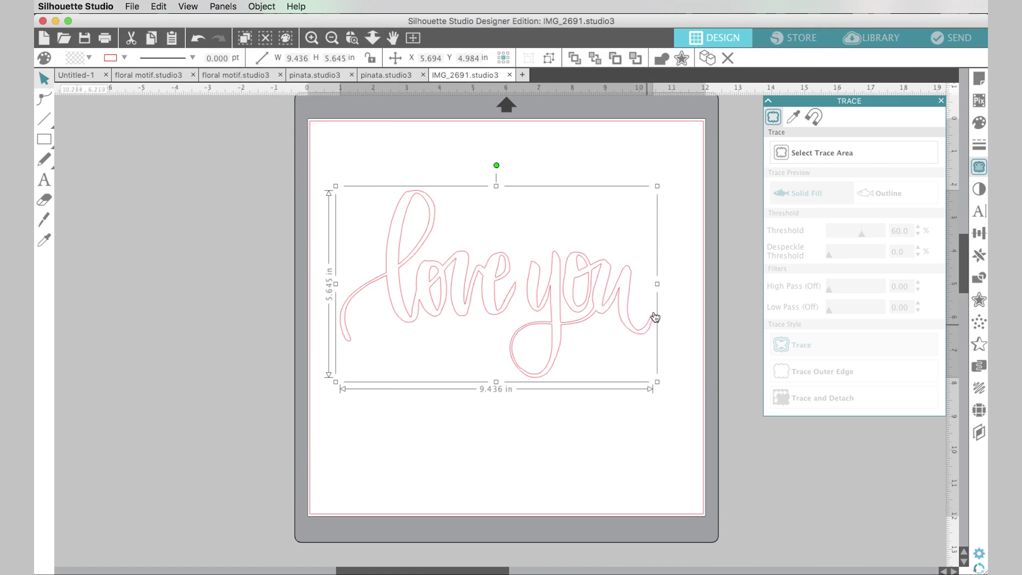
{"action": "left_click_drag", "start_coordinate": [497, 159], "coordinate": [499, 156]}
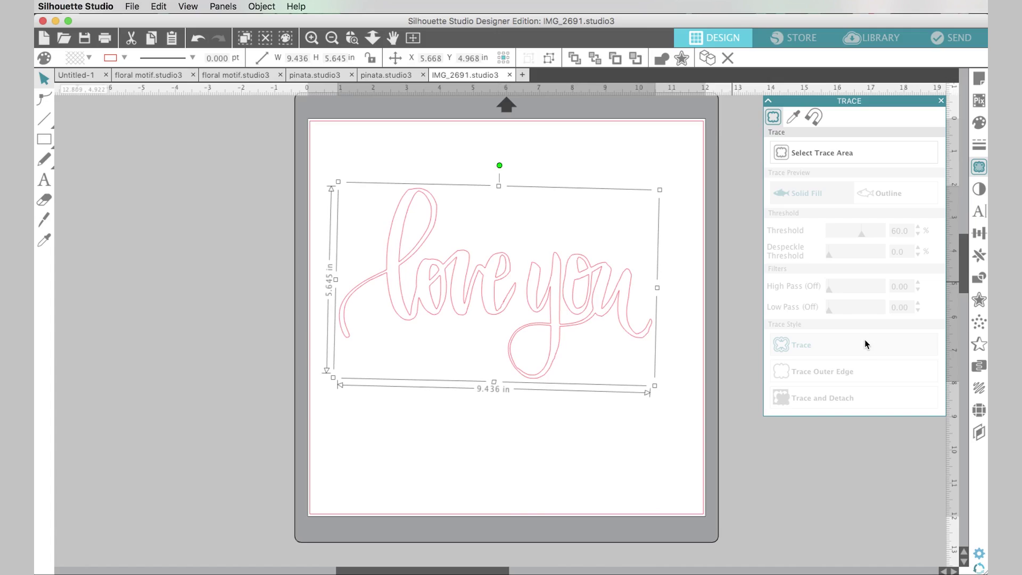